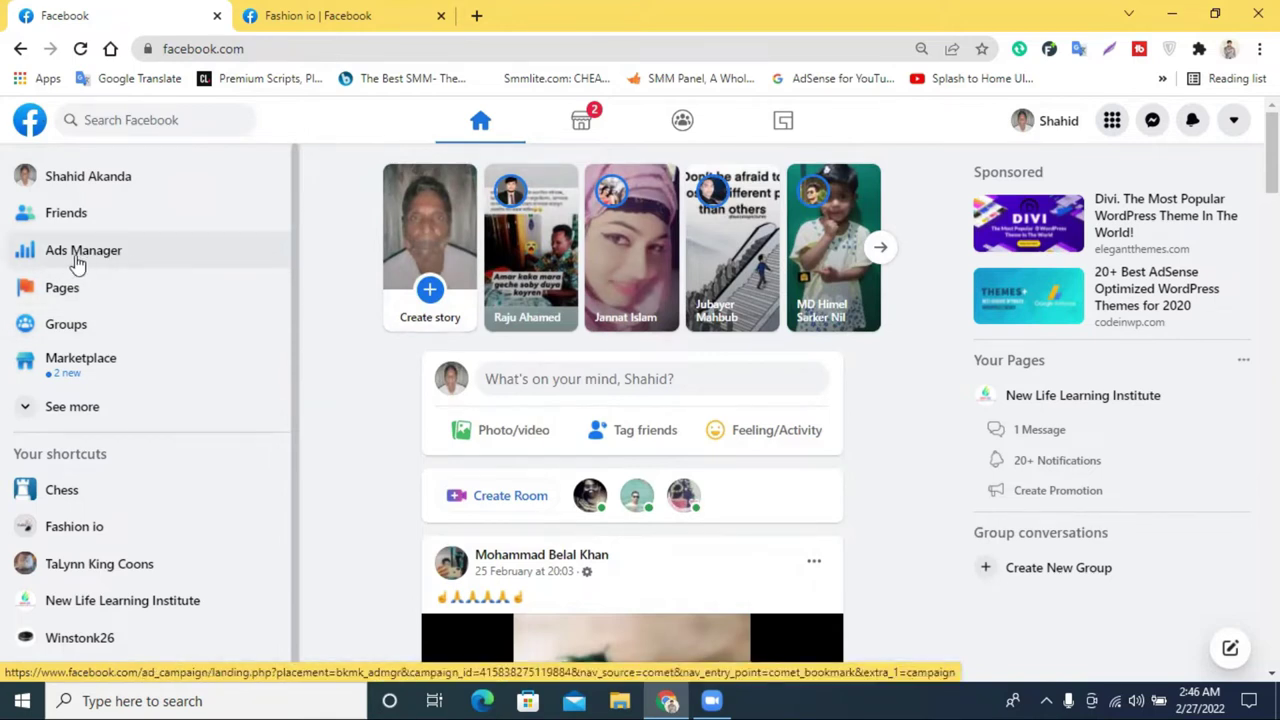
# - Open Ads Manager from the Facebook home page, and load Business Manager (business.facebook.com) in a new tab
pyautogui.click(94, 262)
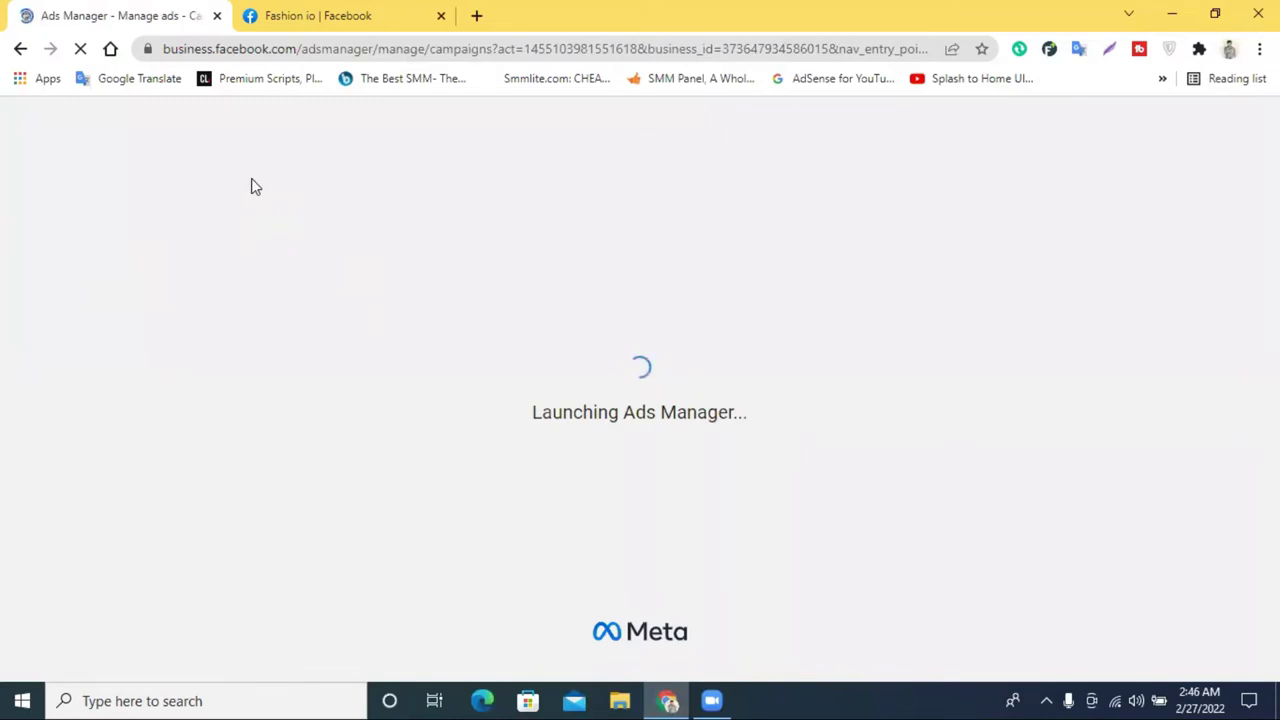
pyautogui.click(479, 15)
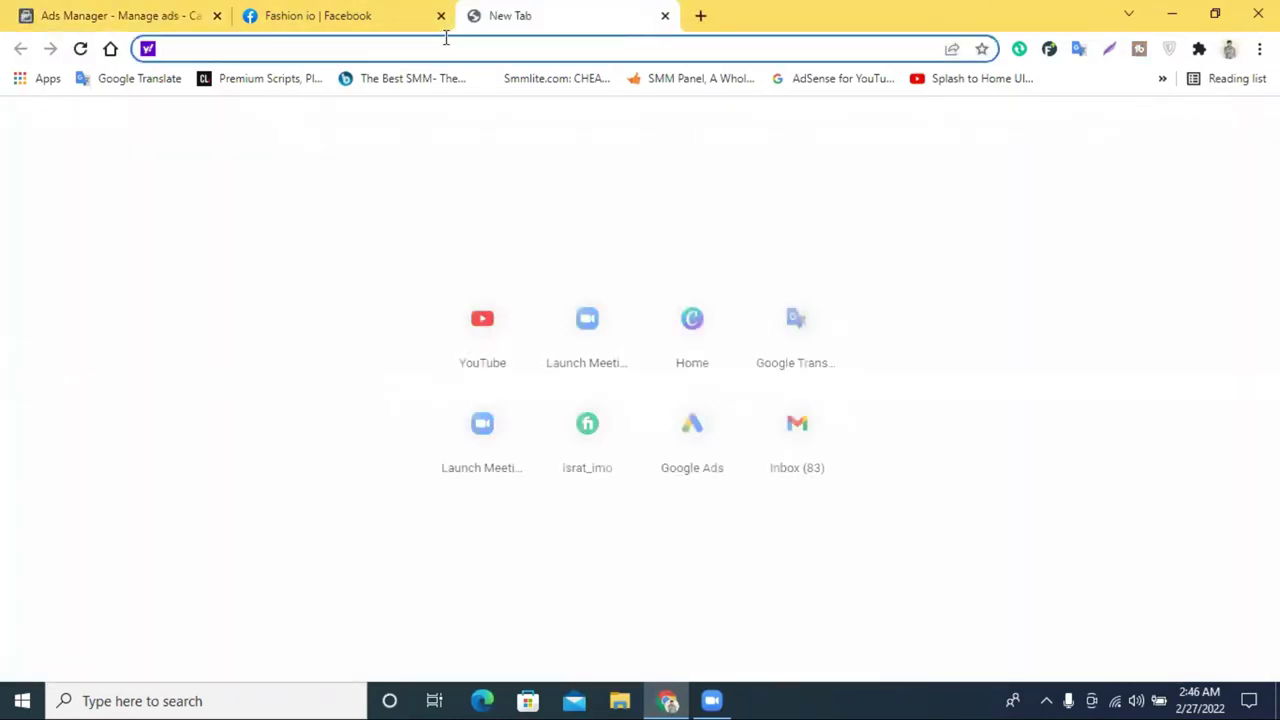
pyautogui.write('bu')
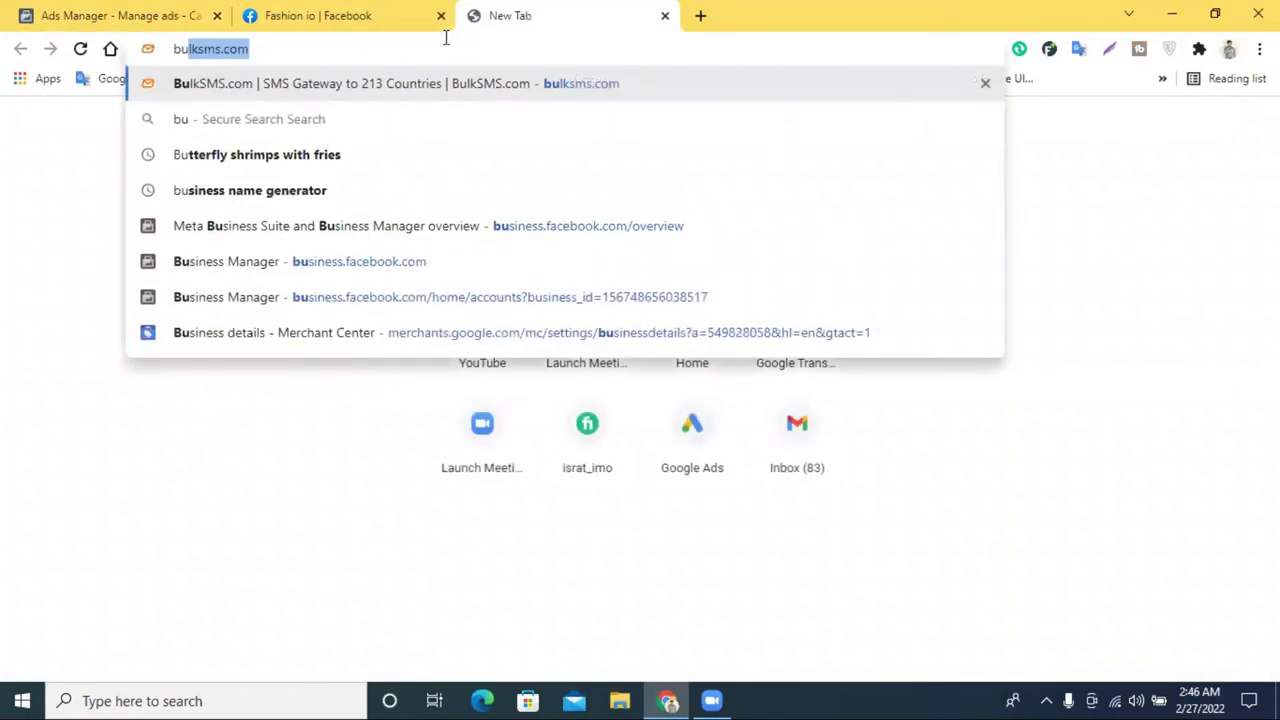
pyautogui.write('s')
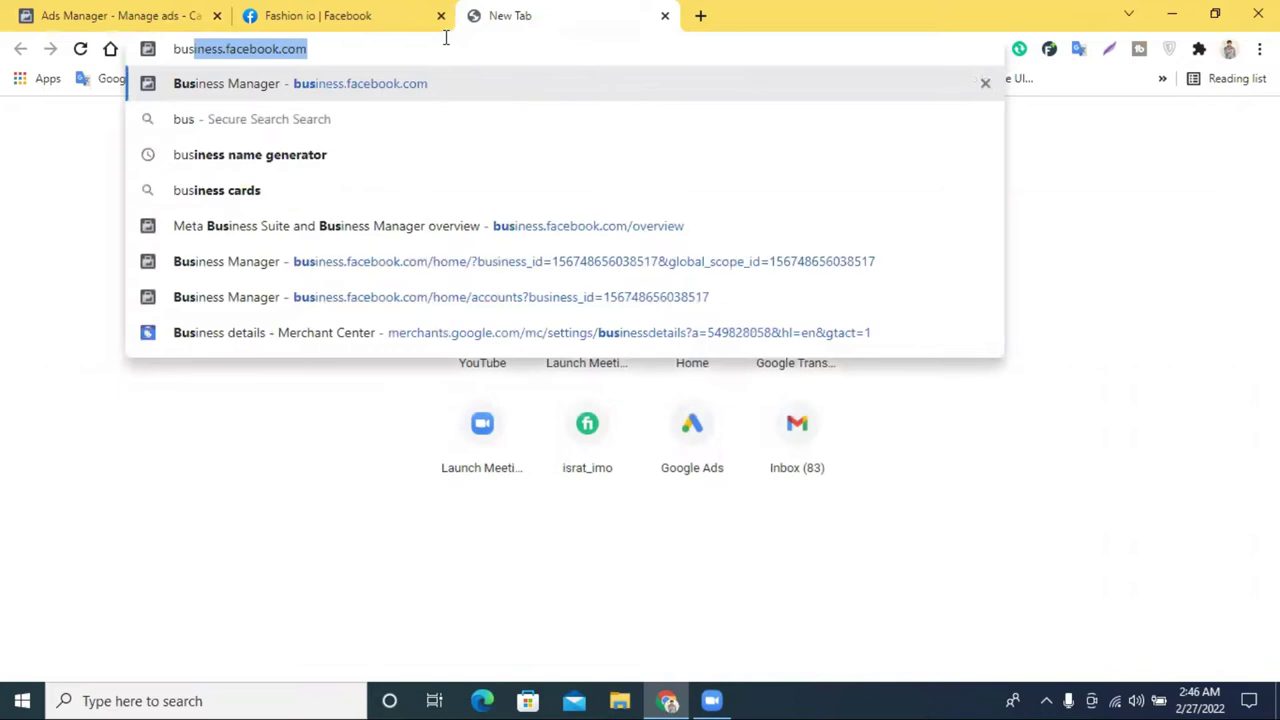
pyautogui.click(438, 83)
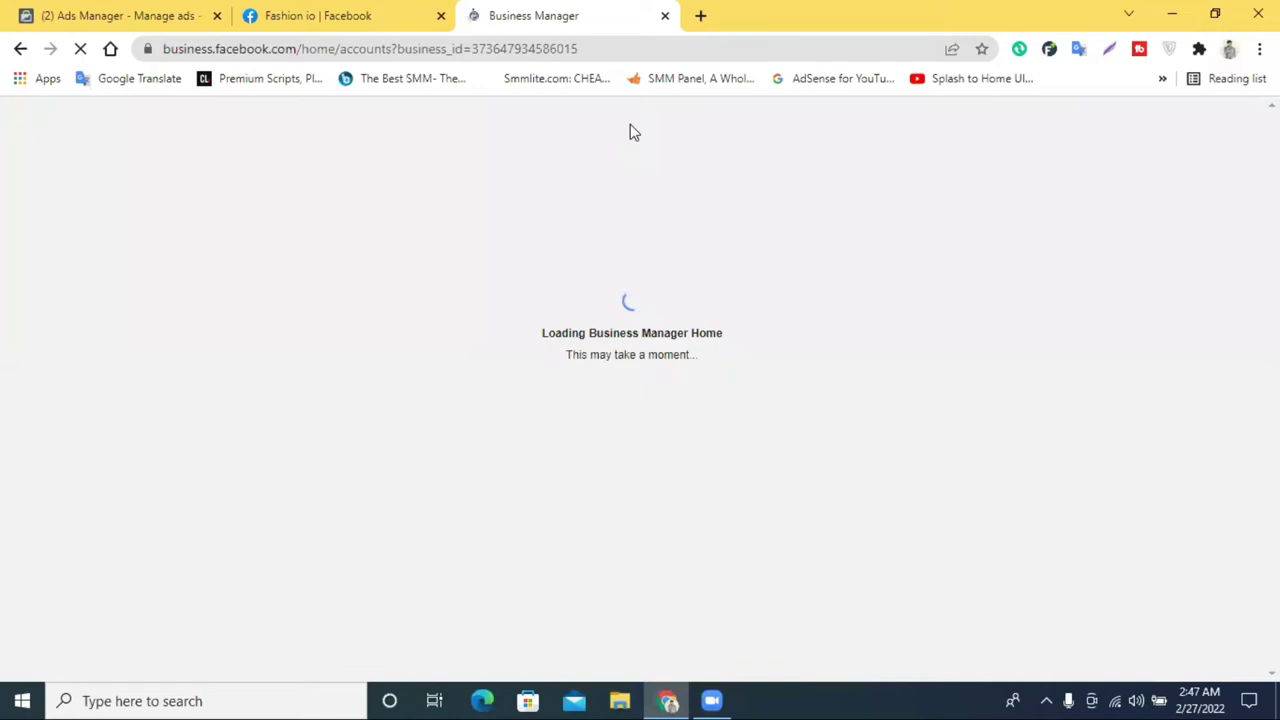
# - Launch Ads Manager for Fashion io from Business Manager home, and return to the Ads Manager campaign list
pyautogui.click(65, 10)
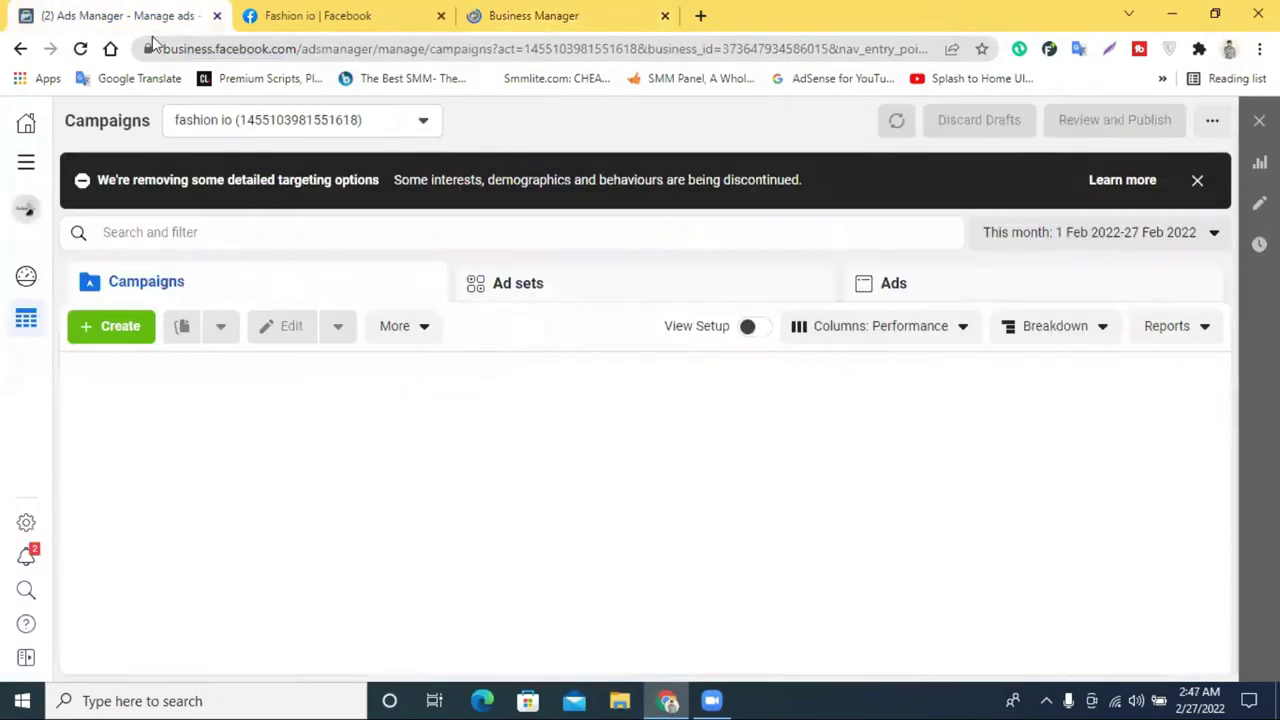
pyautogui.click(541, 12)
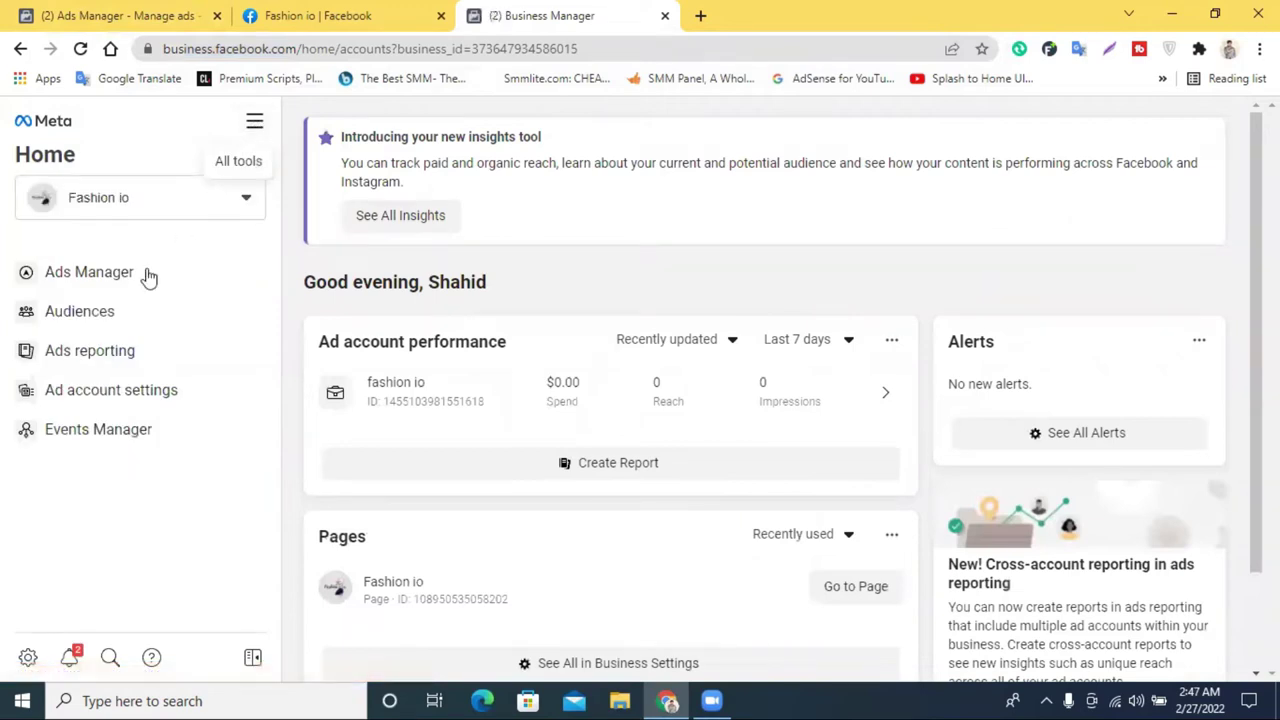
pyautogui.click(106, 277)
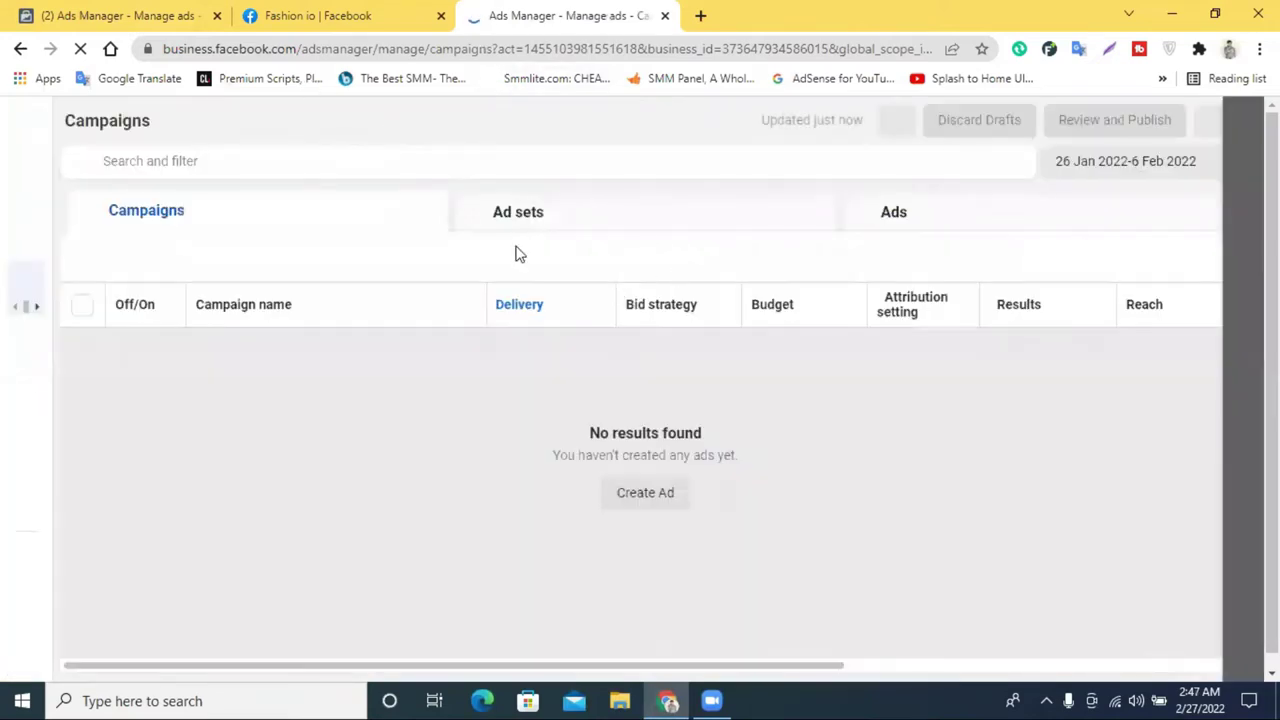
pyautogui.click(38, 12)
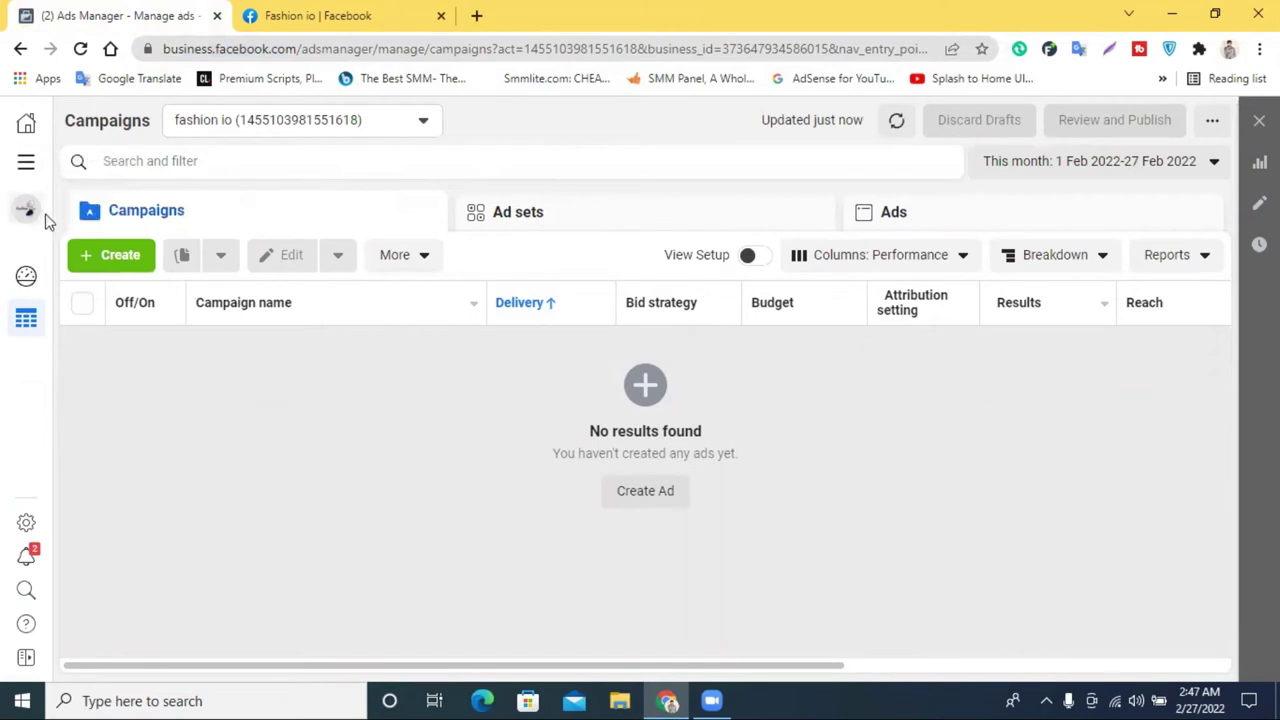
pyautogui.click(26, 210)
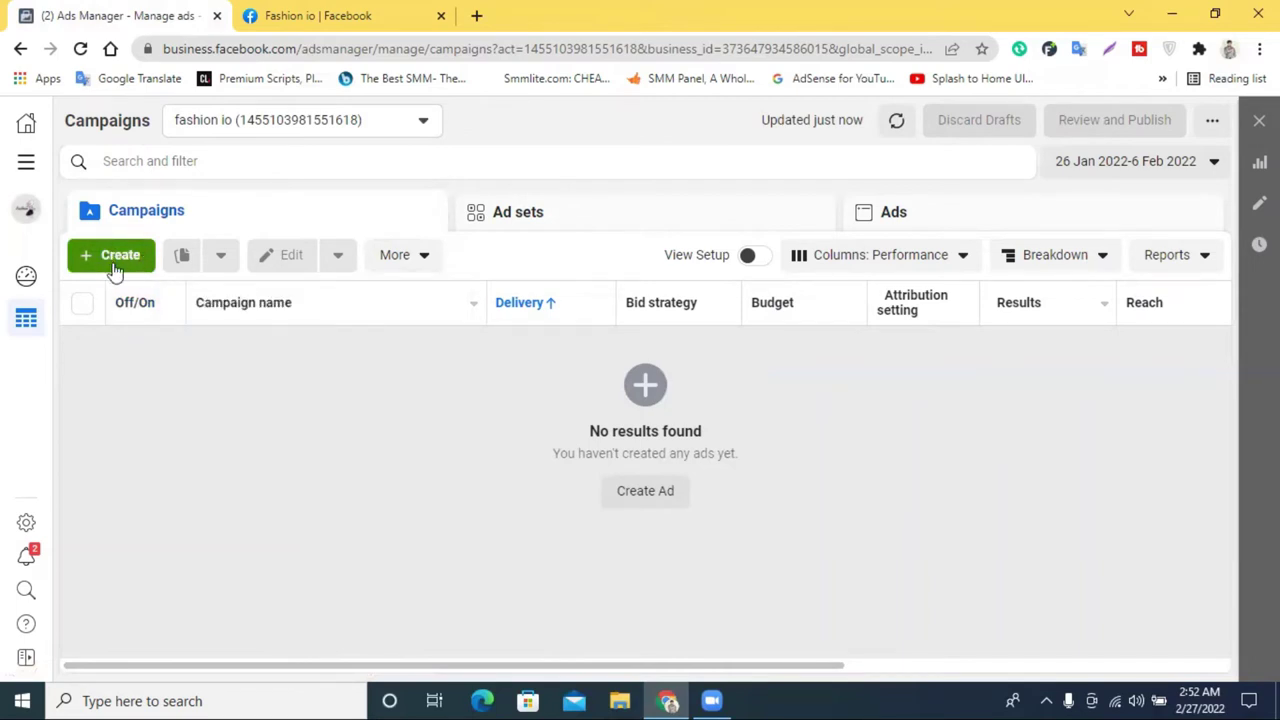
# - Start a new campaign and bring up the choice of campaign objectives
pyautogui.click(117, 258)
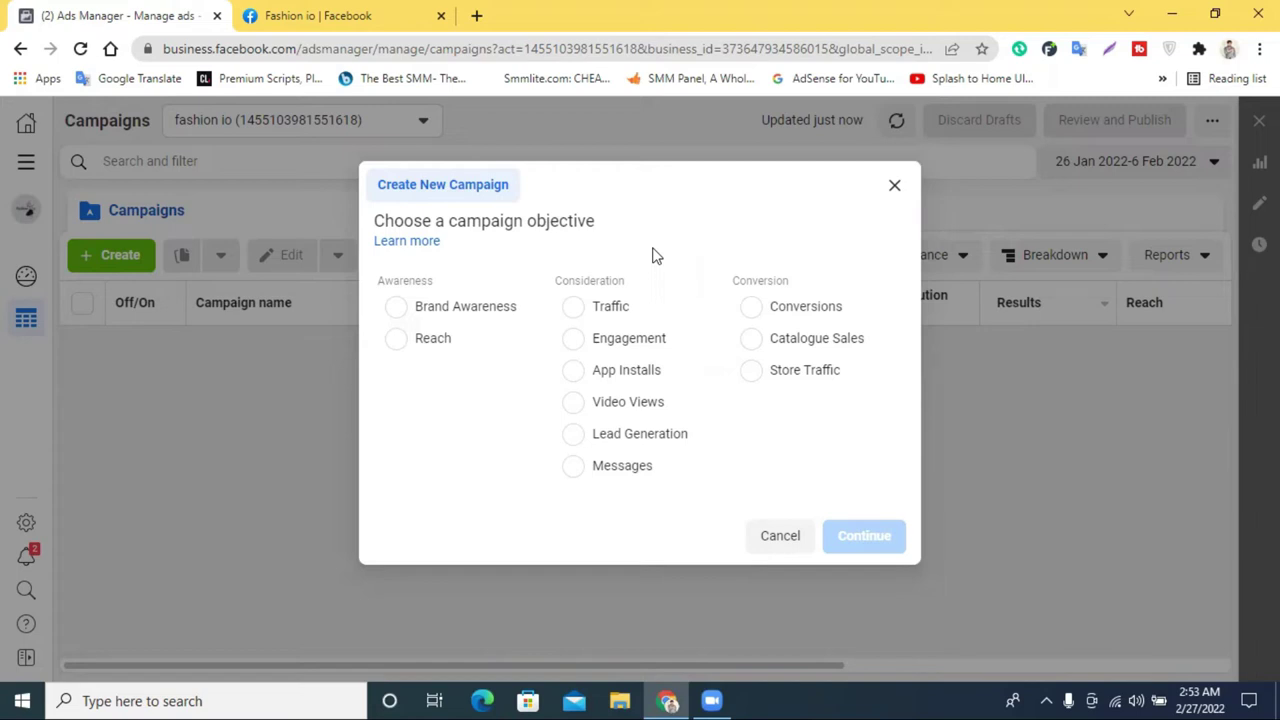
pyautogui.doubleClick(418, 281)
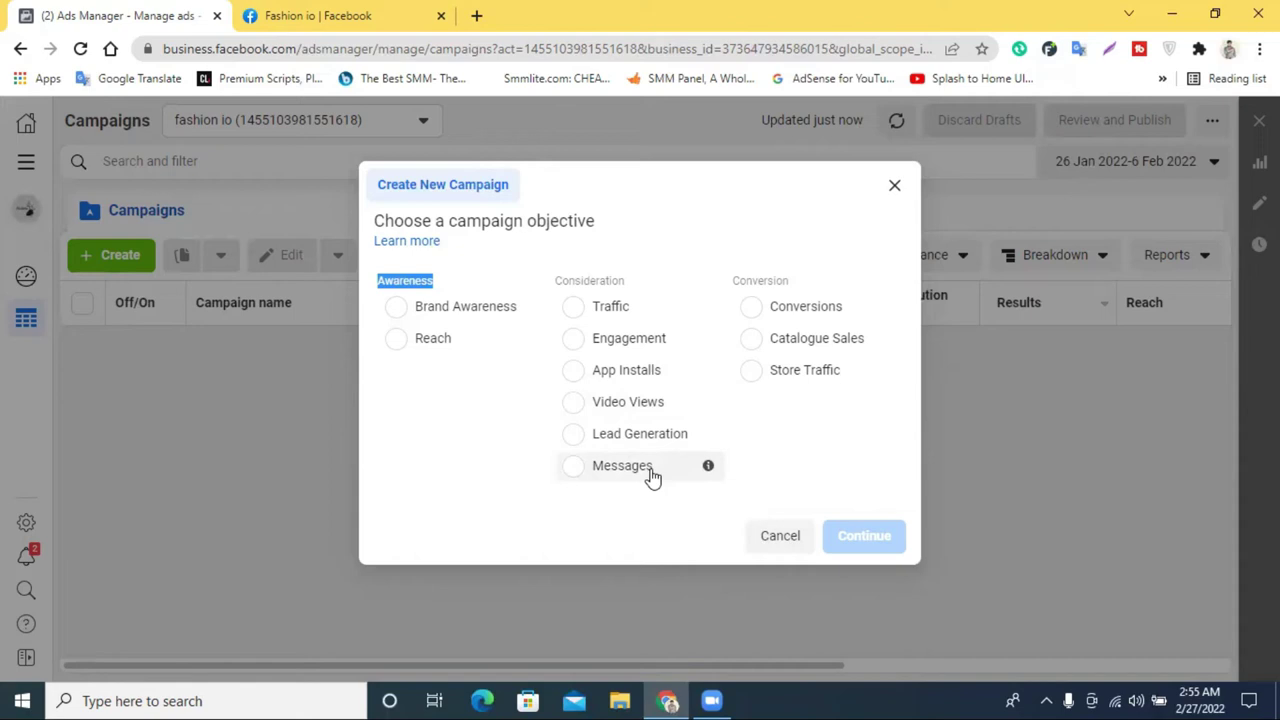
# - Try the Conversions campaign objective and look through its description
pyautogui.click(810, 316)
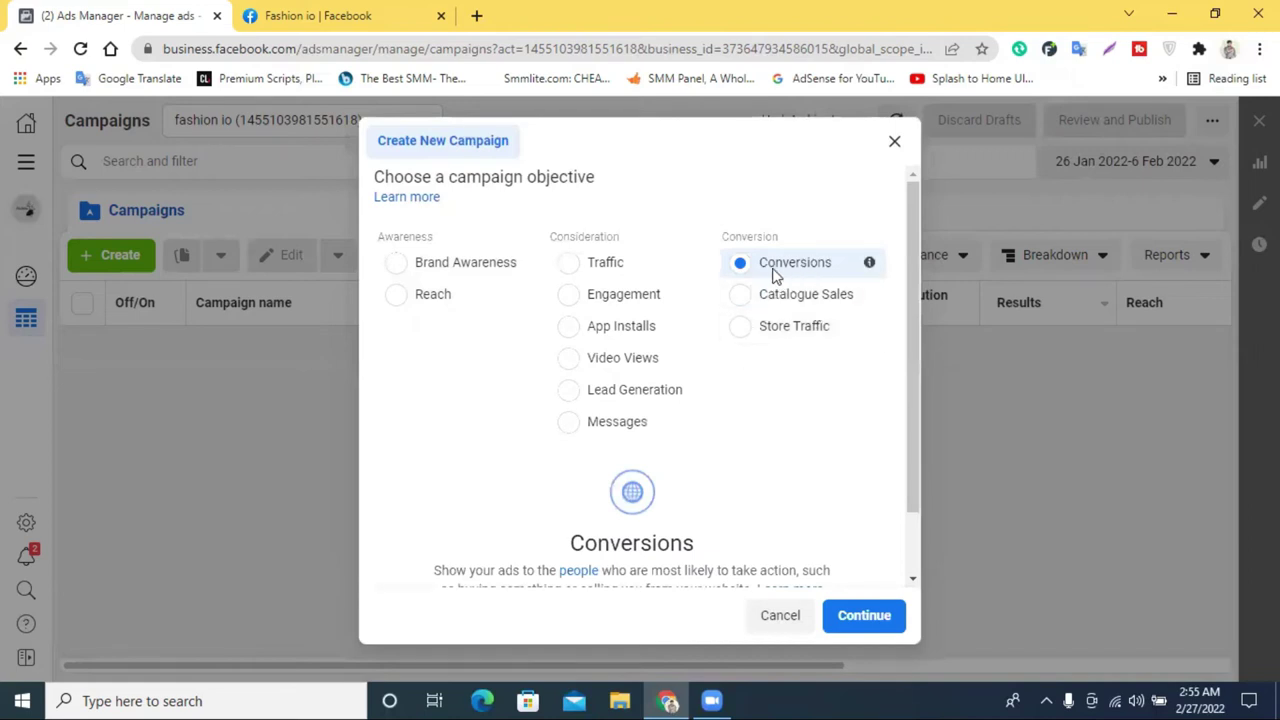
pyautogui.scroll(-2, 766, 290)
pyautogui.scroll(2, 757, 360)
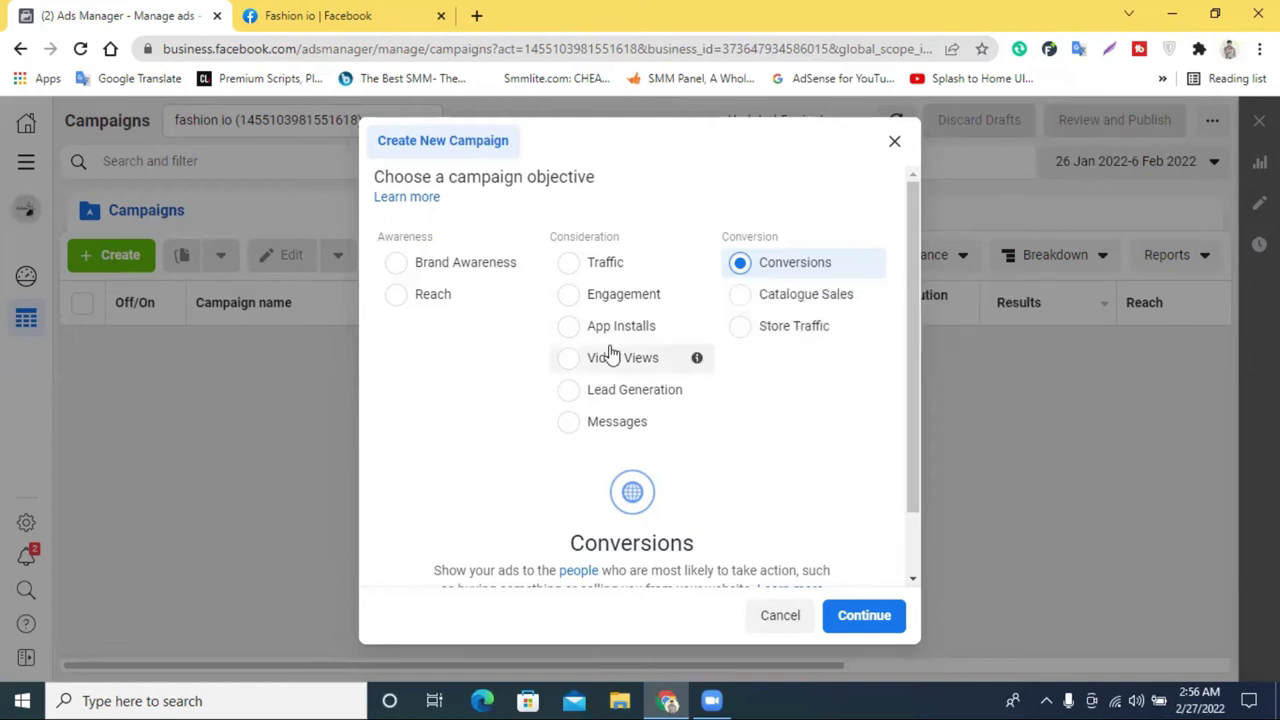
# - Choose the Engagement objective with Page Likes as the engagement type, and continue to the campaign settings
pyautogui.click(573, 300)
pyautogui.scroll(-2, 722, 405)
pyautogui.scroll(-1, 727, 412)
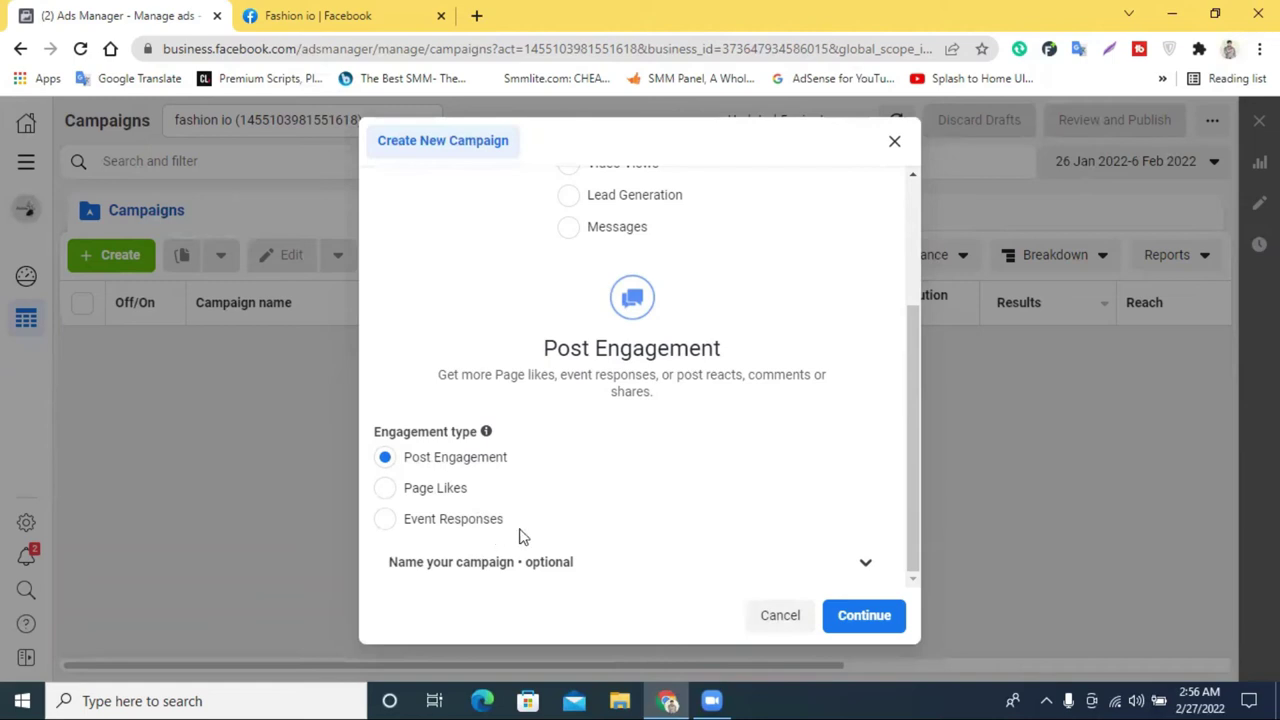
pyautogui.click(388, 489)
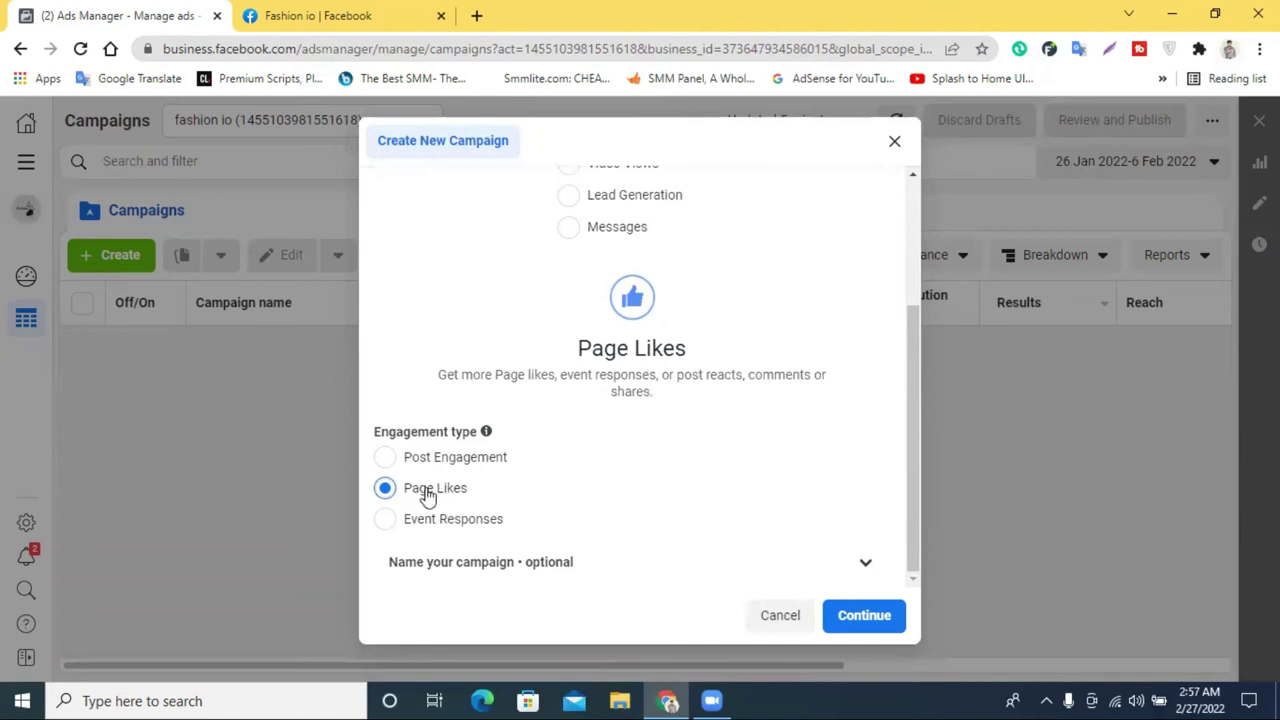
pyautogui.click(863, 618)
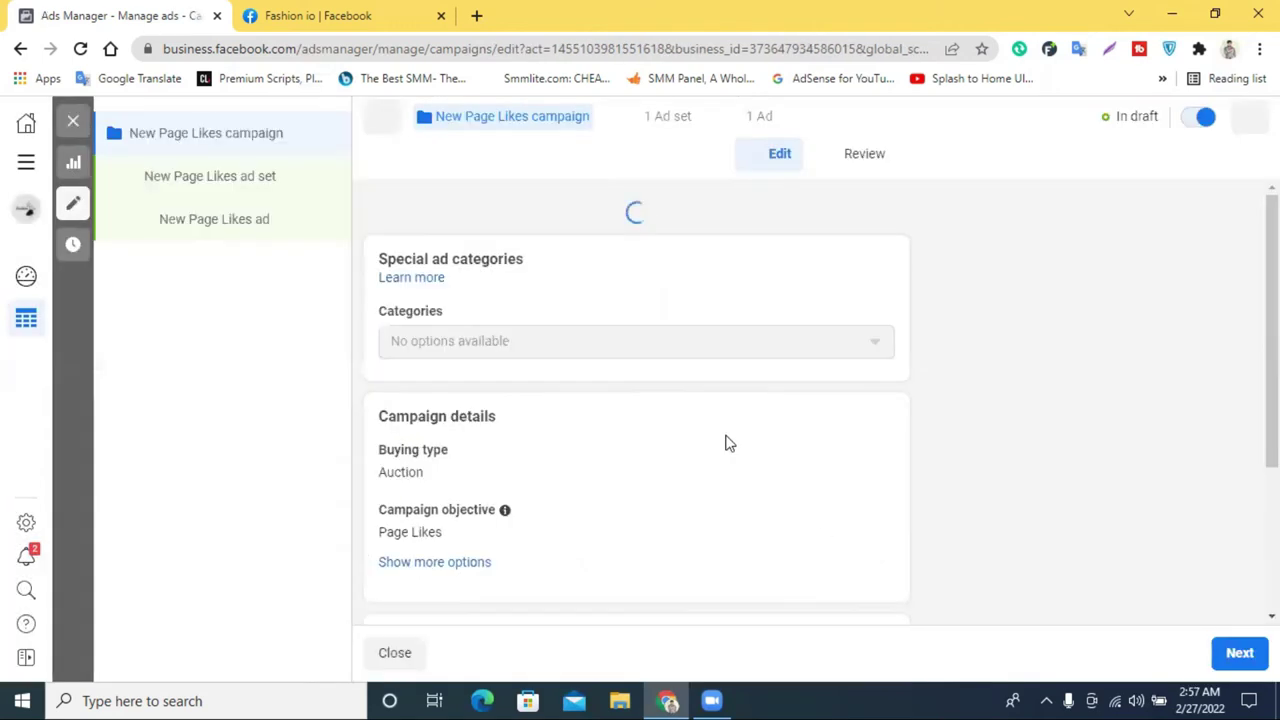
# - Remove the word "New" from the start of the campaign name
pyautogui.click(571, 249)
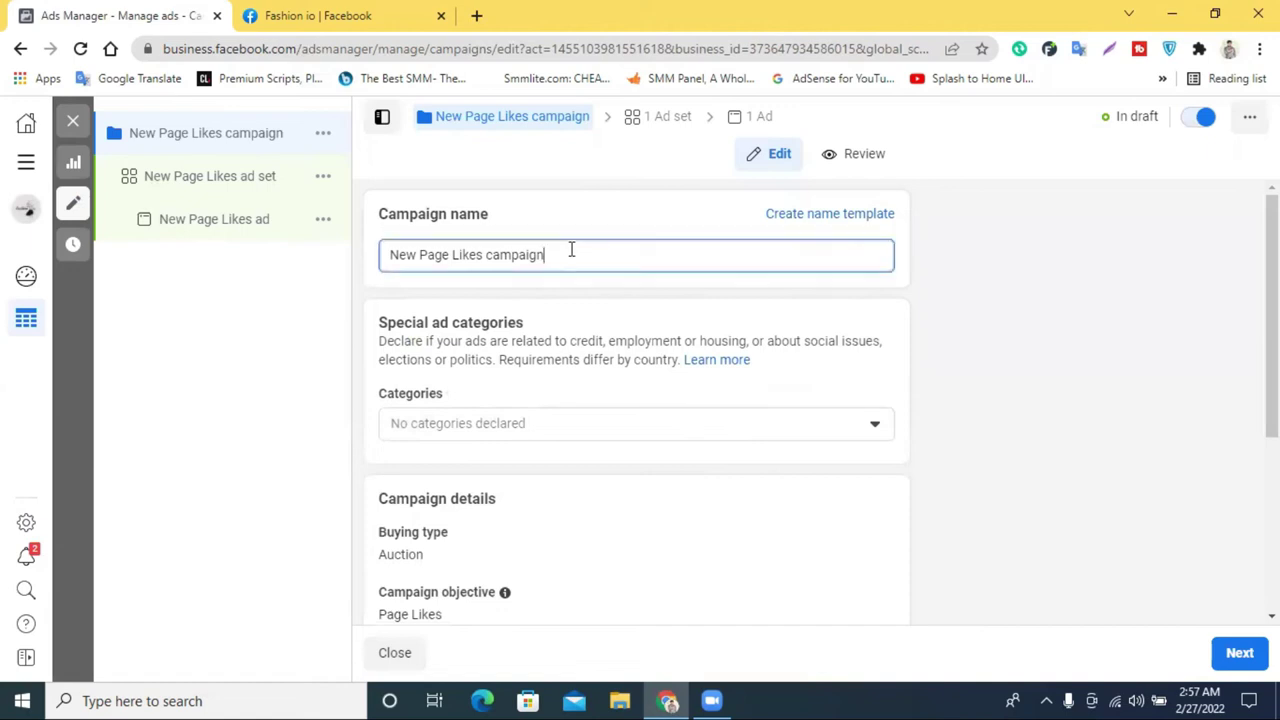
pyautogui.hotkey('ctrl', 'a')
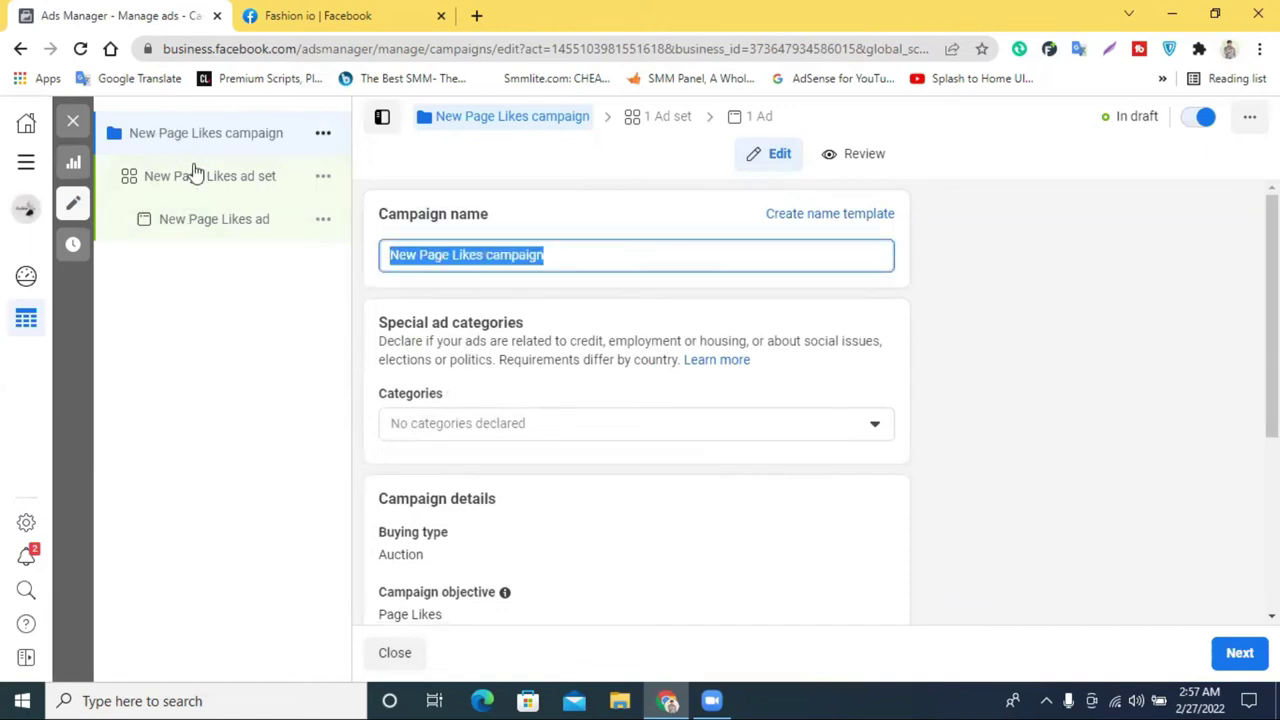
pyautogui.tripleClick(623, 253)
pyautogui.click(425, 249)
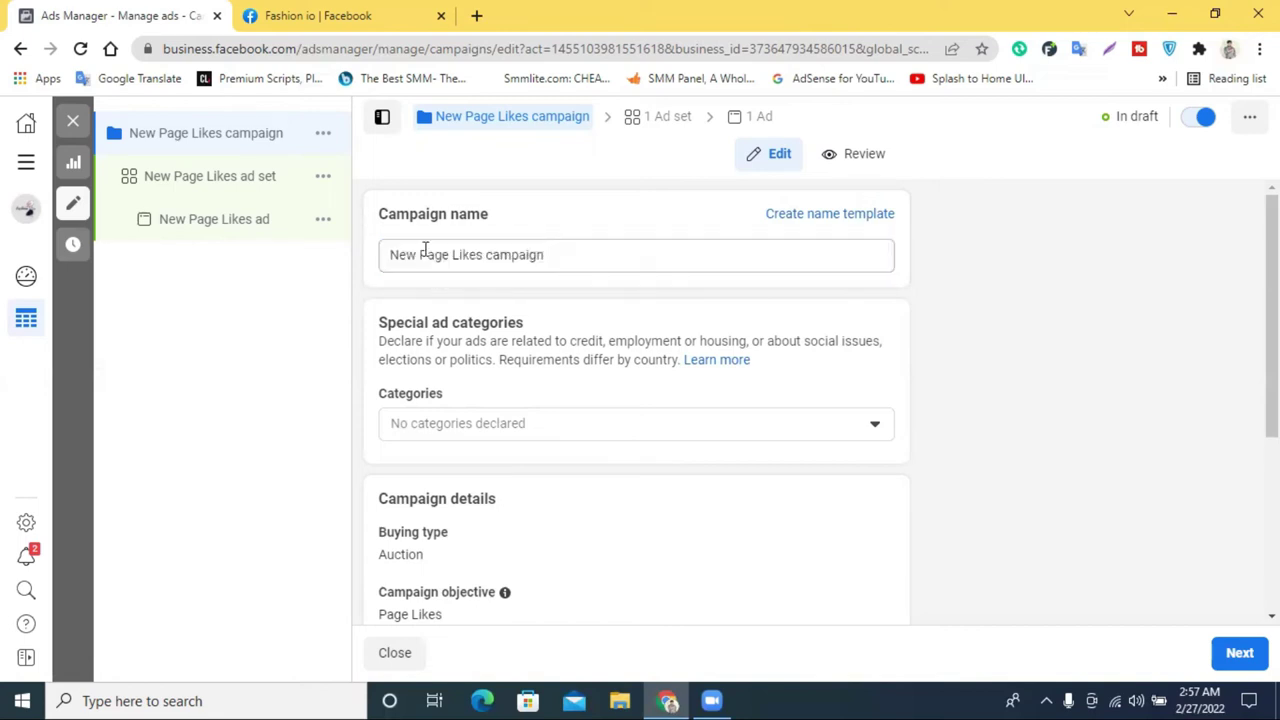
pyautogui.moveTo(421, 254); pyautogui.dragTo(366, 256)
pyautogui.press('BackSpace')
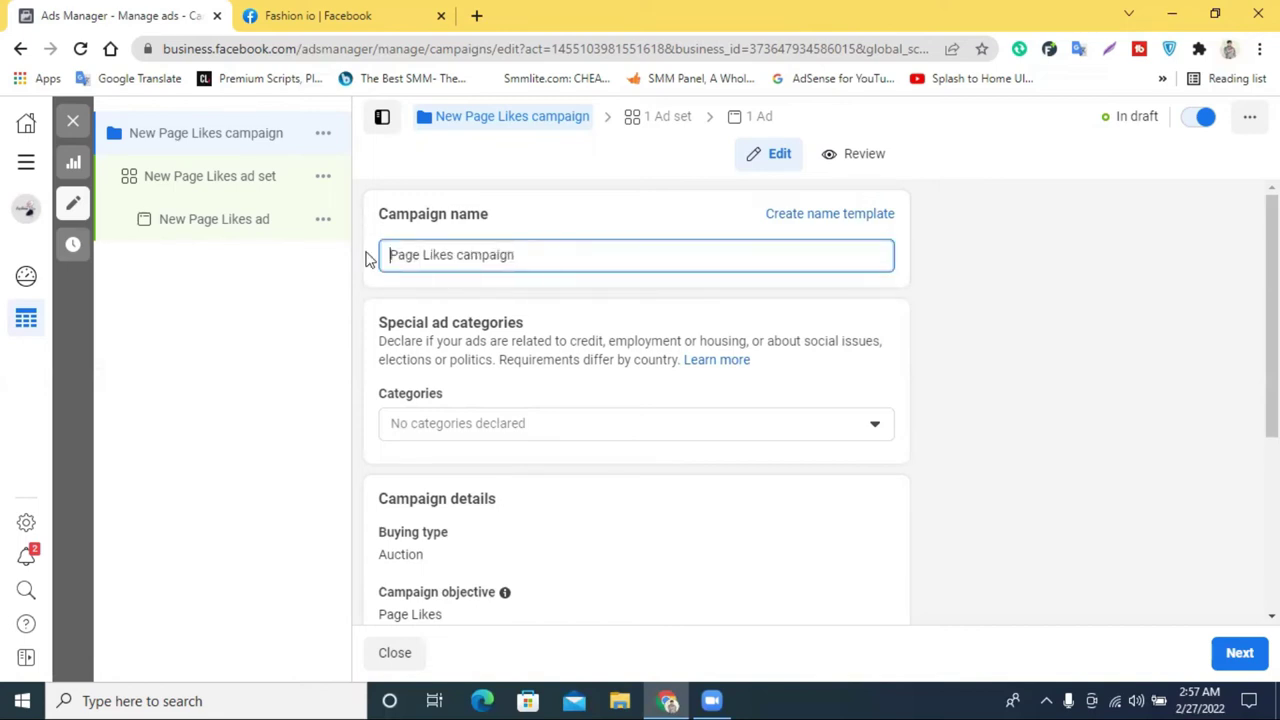
# - Append "Bangladesh" to the campaign name so it reads "Page Likes campaign Bangladesh", correcting its spelling
pyautogui.click(616, 260)
pyautogui.write('ban')
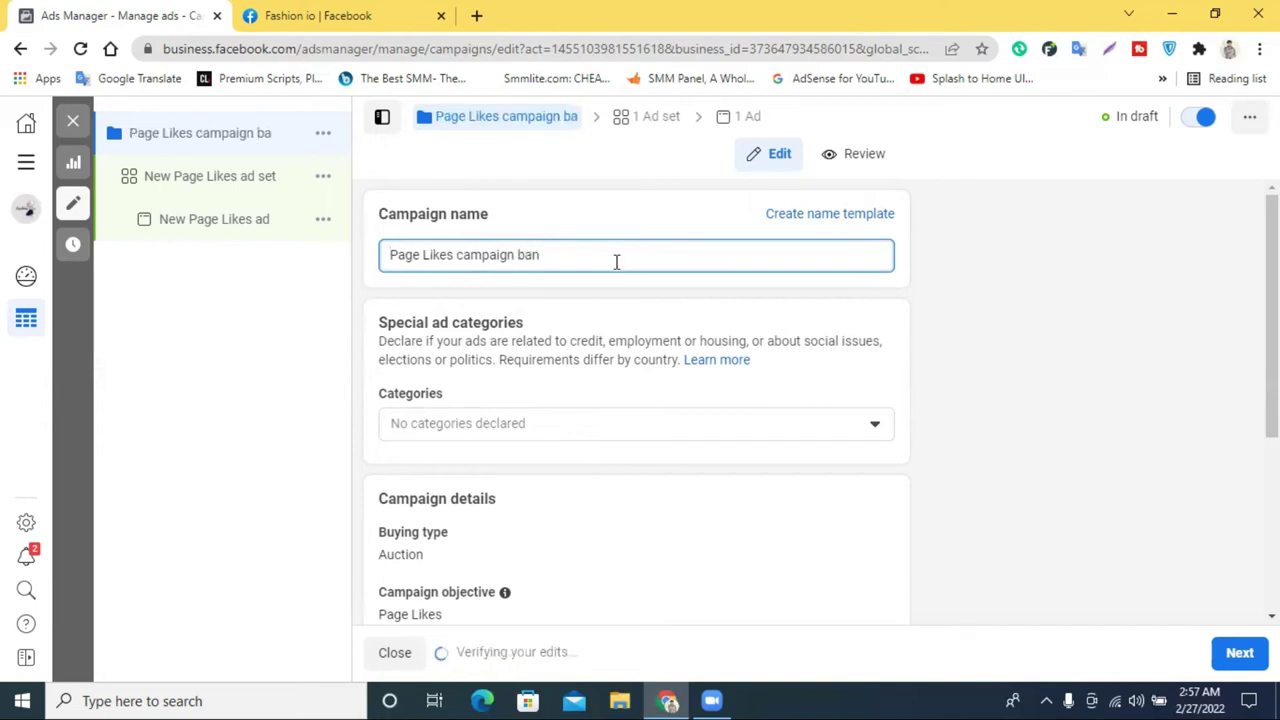
pyautogui.write('gledh')
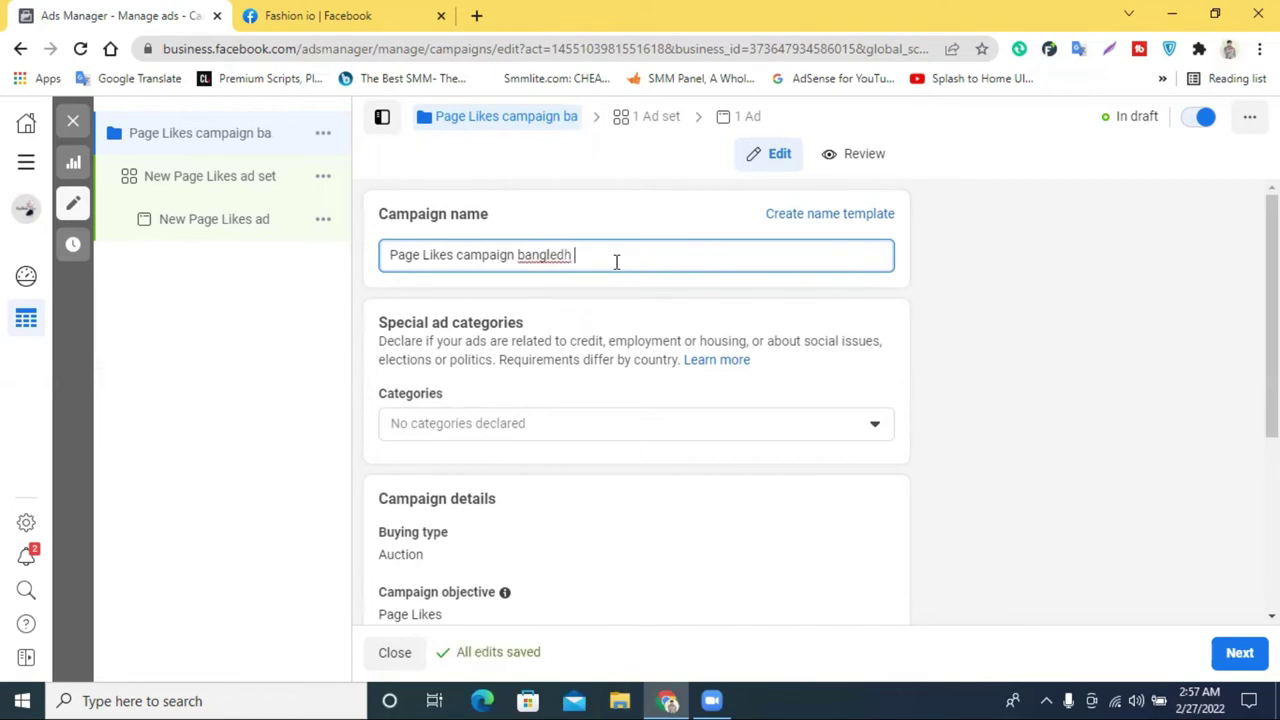
pyautogui.rightClick(551, 257)
pyautogui.rightClick(548, 263)
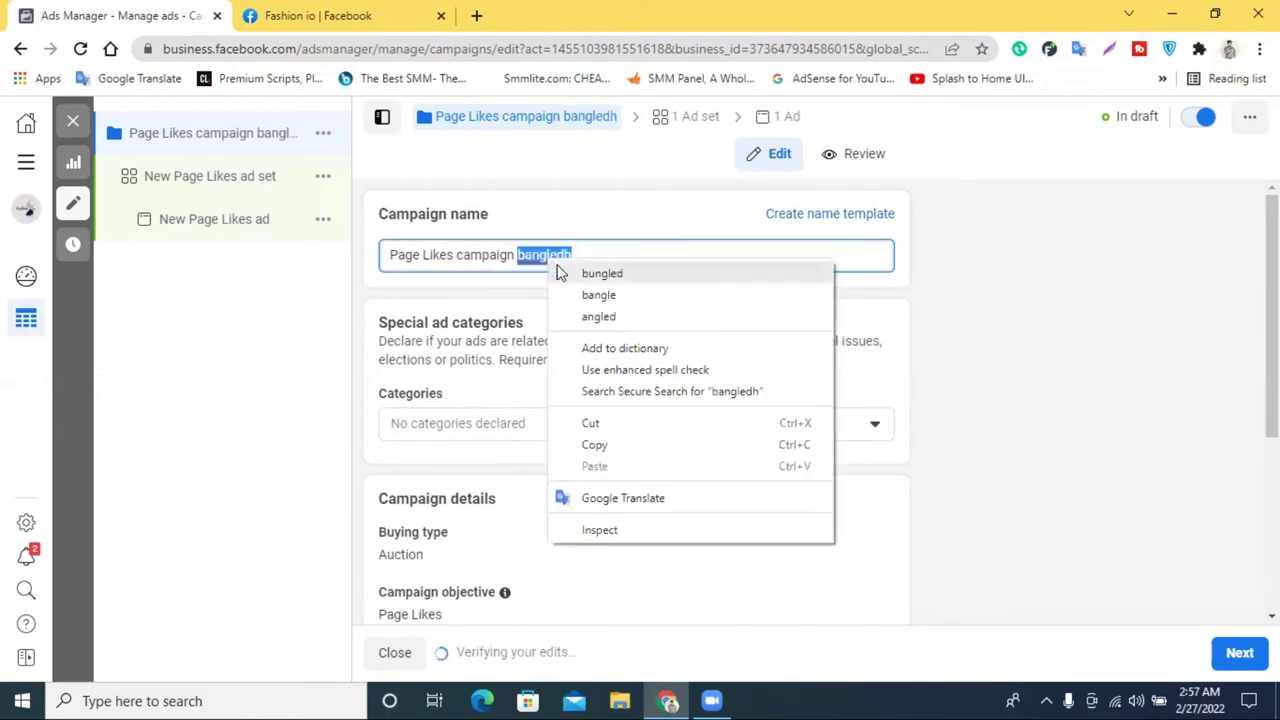
pyautogui.press('Escape')
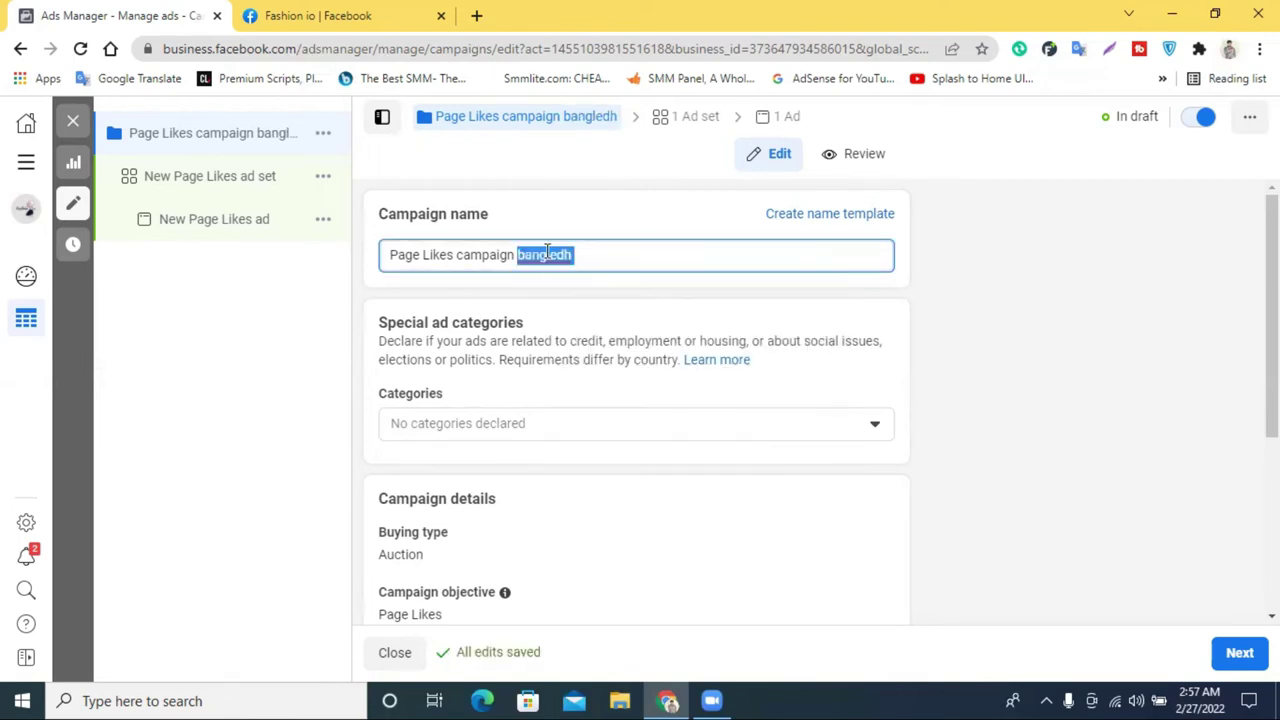
pyautogui.write('banglades')
pyautogui.rightClick(545, 253)
pyautogui.click(600, 266)
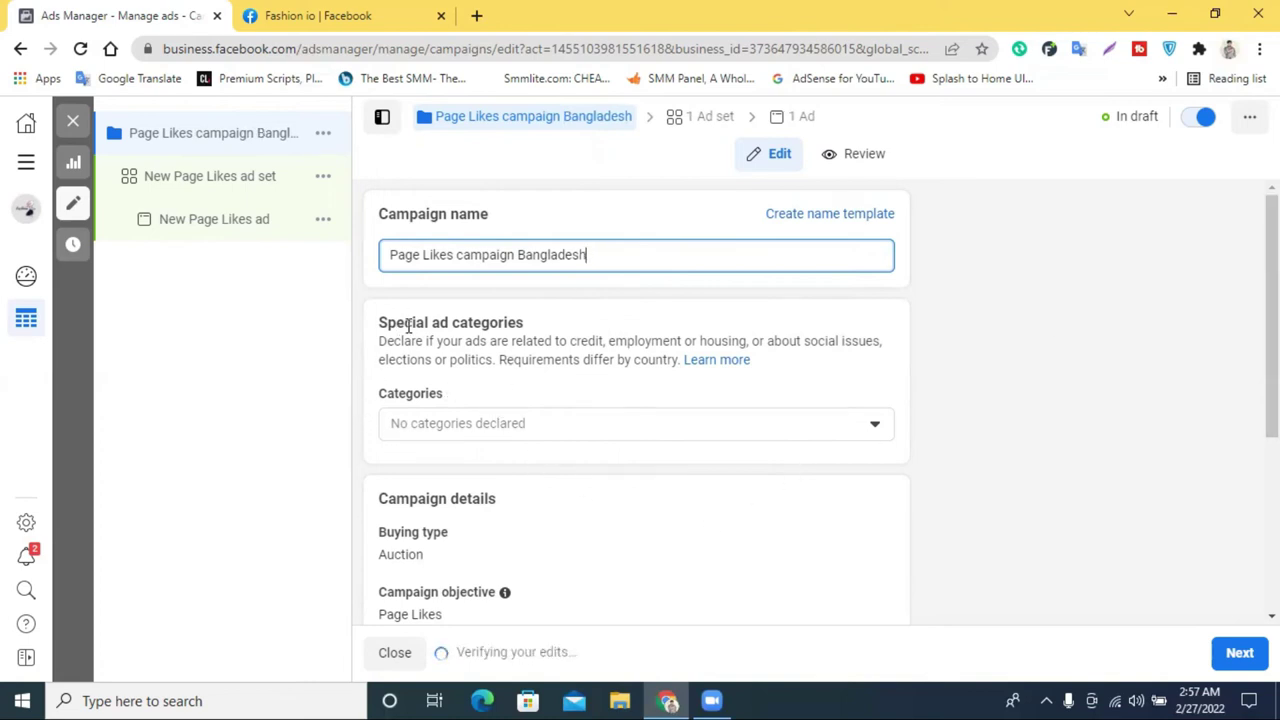
# - Look through the available special ad categories for the campaign
pyautogui.scroll(-2, 495, 323)
pyautogui.scroll(2, 560, 368)
pyautogui.click(822, 428)
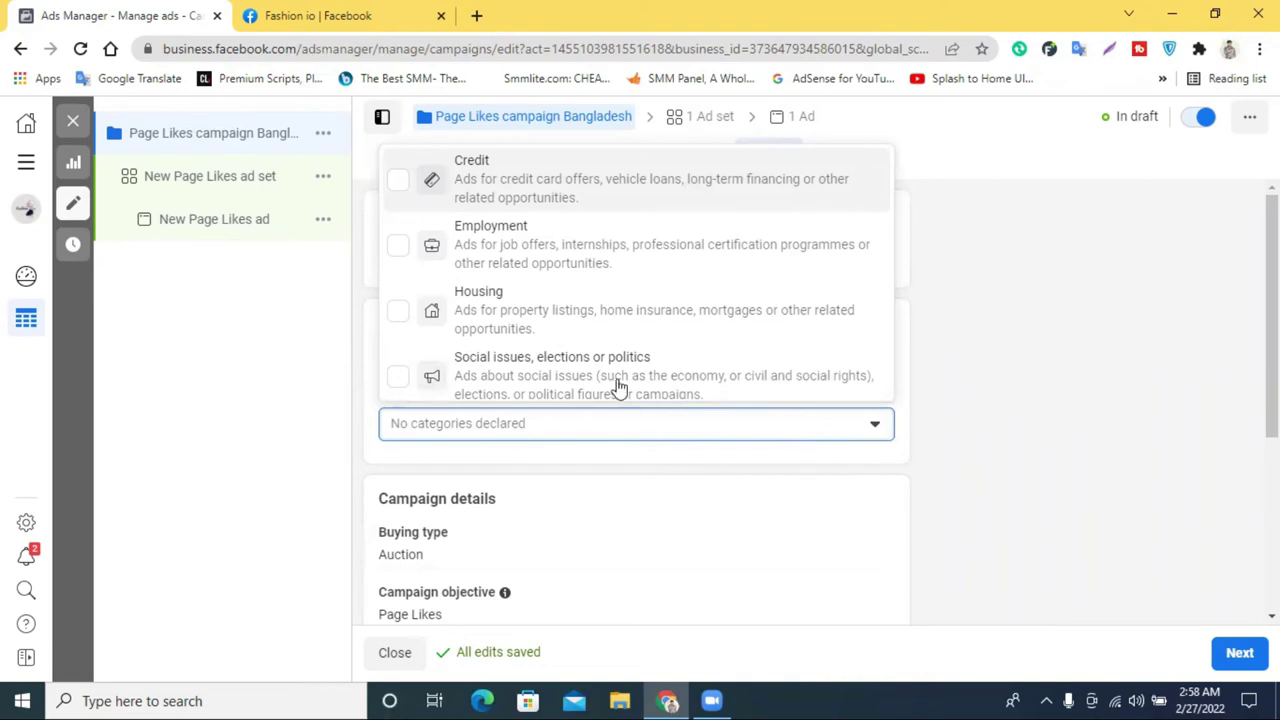
pyautogui.scroll(-1, 660, 334)
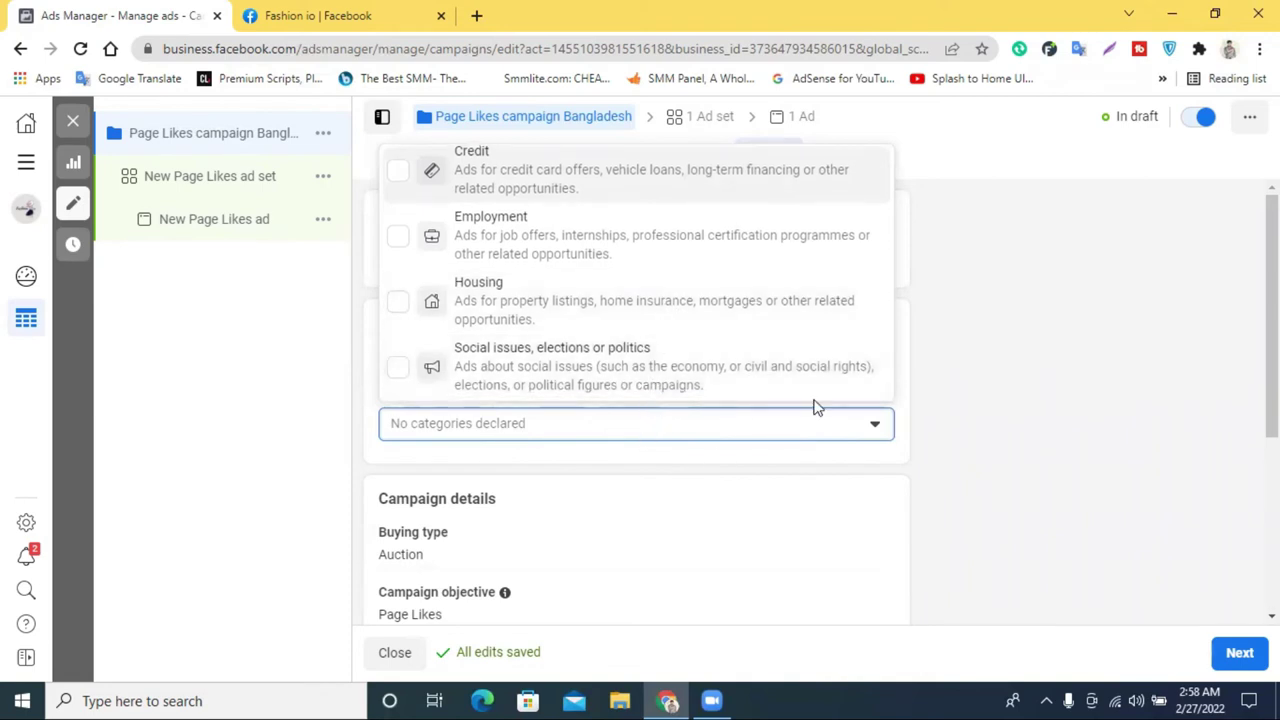
pyautogui.click(984, 309)
# - Open the campaign's buying type for editing, review the remaining campaign settings, and proceed to the ad set
pyautogui.scroll(-2, 885, 425)
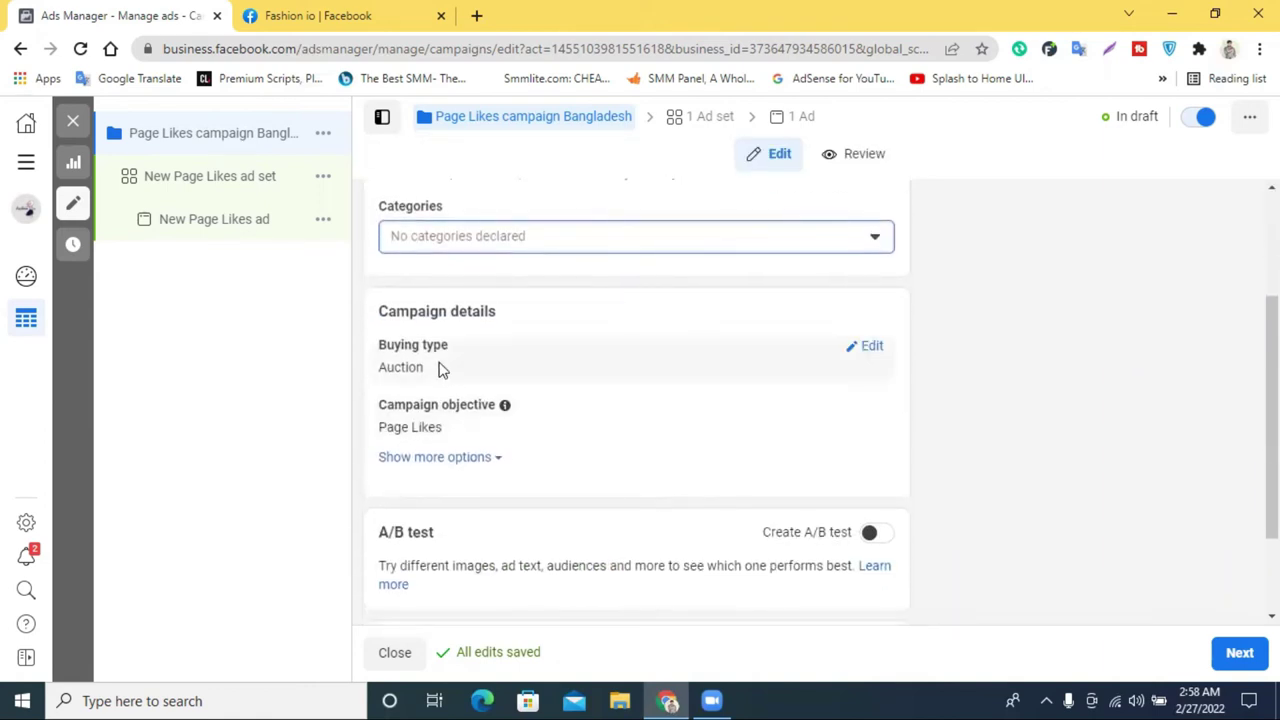
pyautogui.click(866, 350)
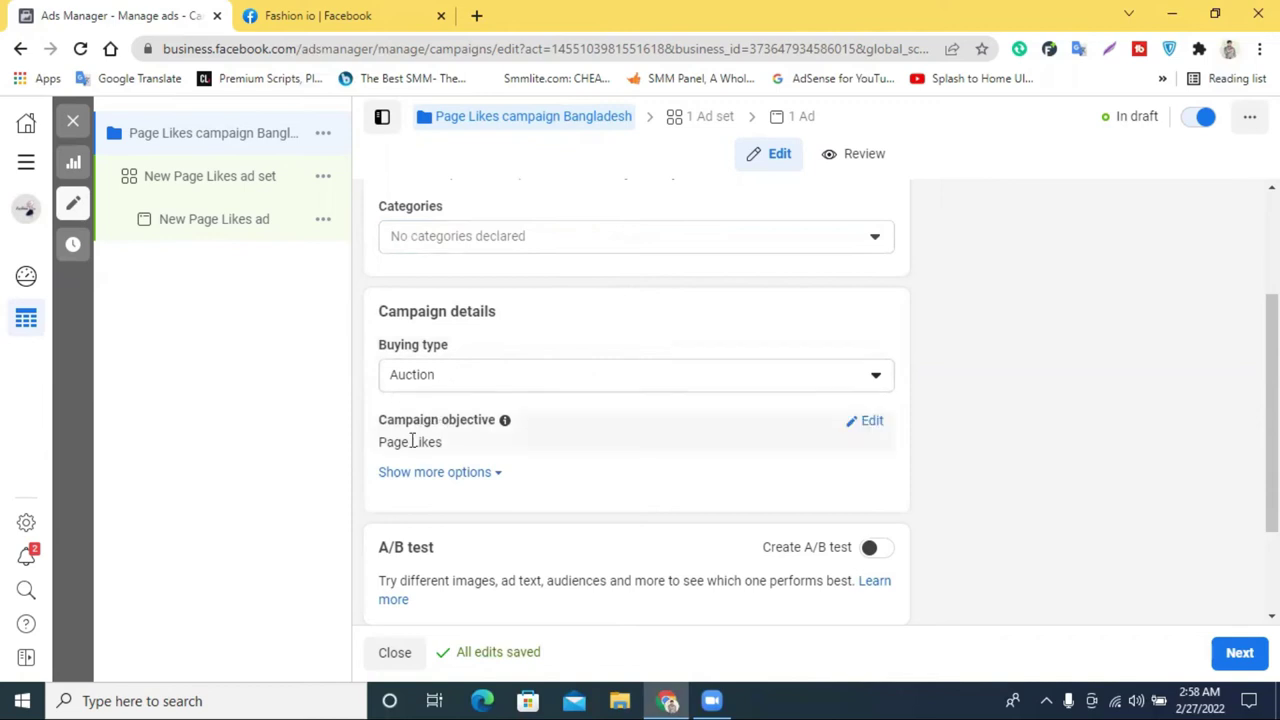
pyautogui.scroll(-3, 694, 420)
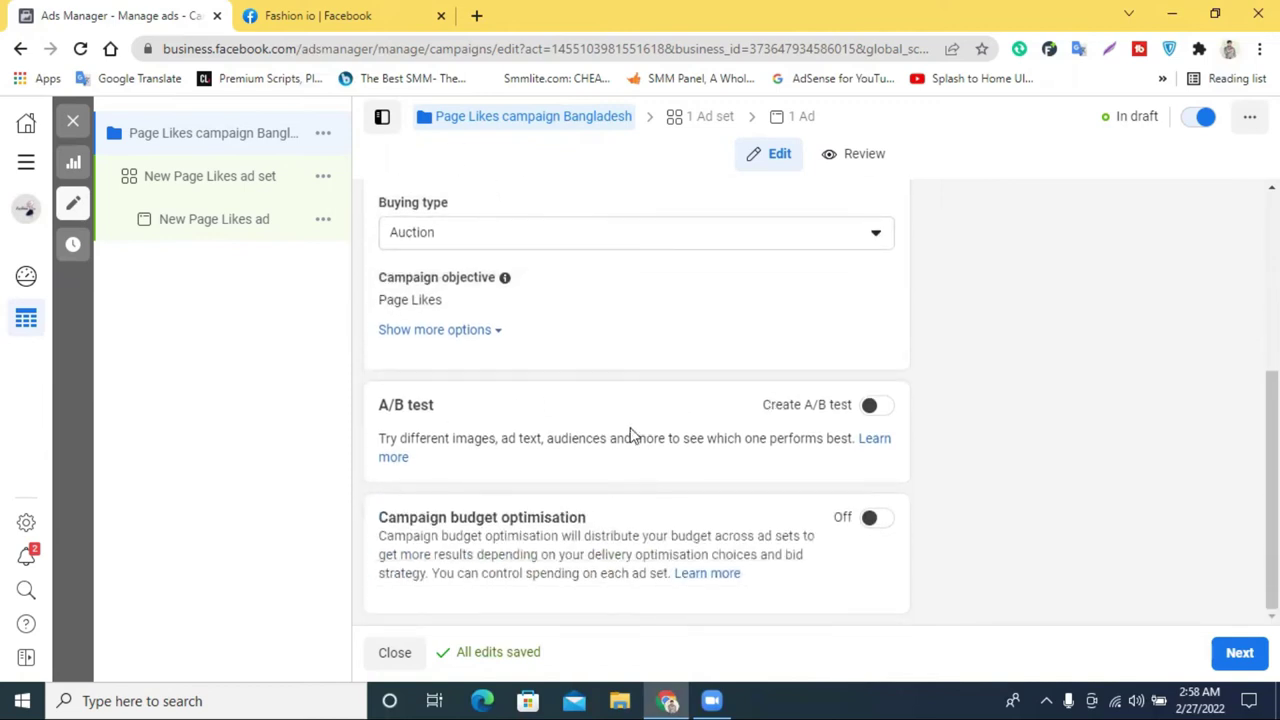
pyautogui.scroll(5, 512, 381)
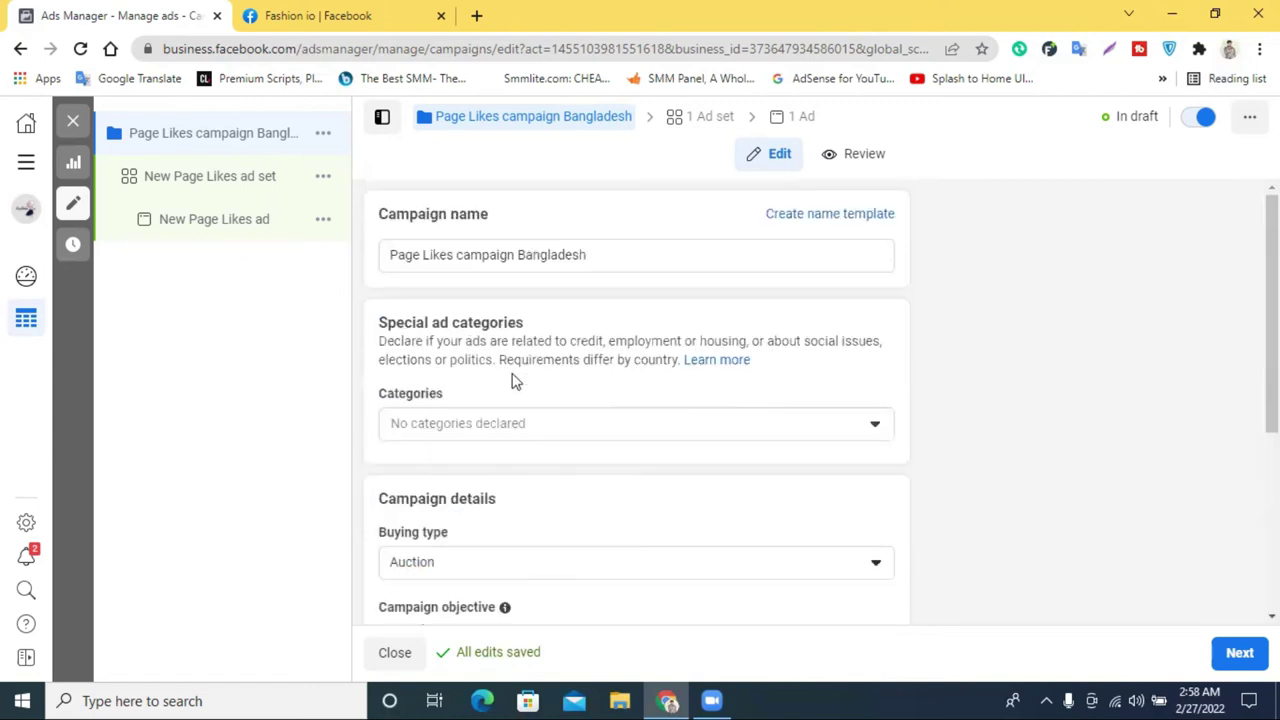
pyautogui.click(1232, 652)
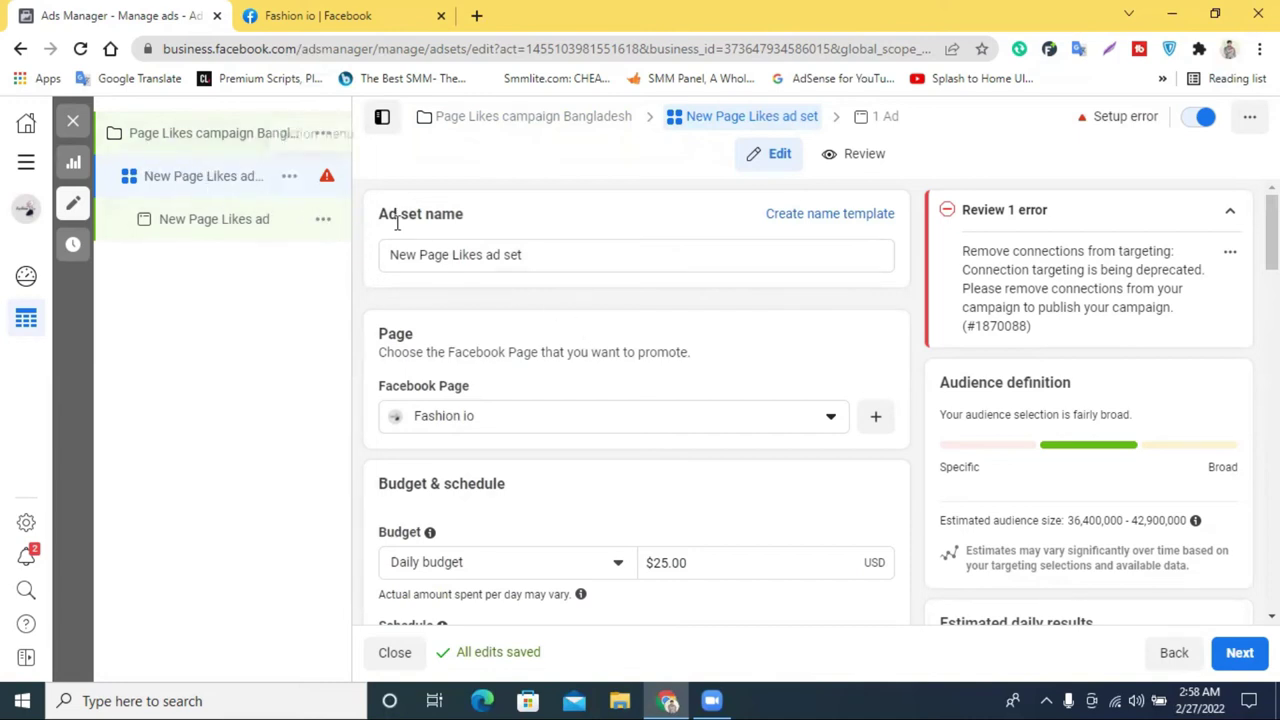
# - Remove the word "New" from the start of the ad set name so it reads "Page Likes ad set"
pyautogui.click(554, 256)
pyautogui.tripleClick(554, 256)
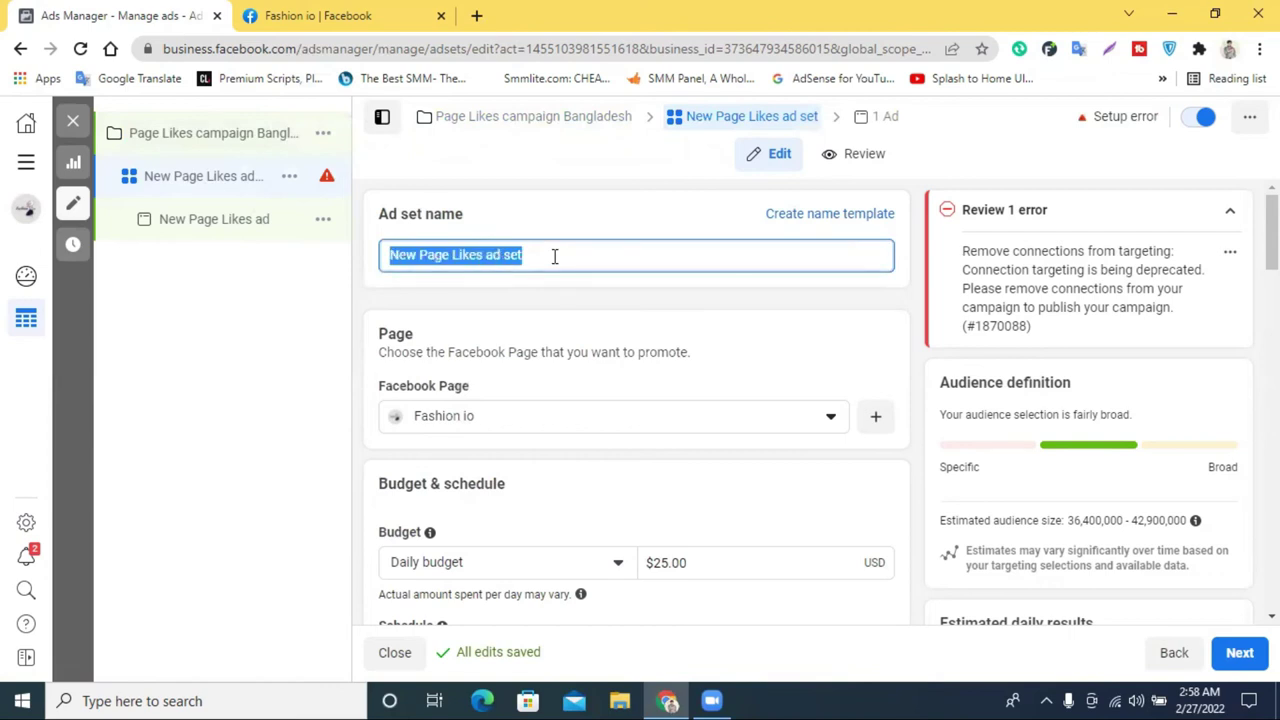
pyautogui.click(550, 256)
pyautogui.moveTo(524, 256); pyautogui.dragTo(498, 258)
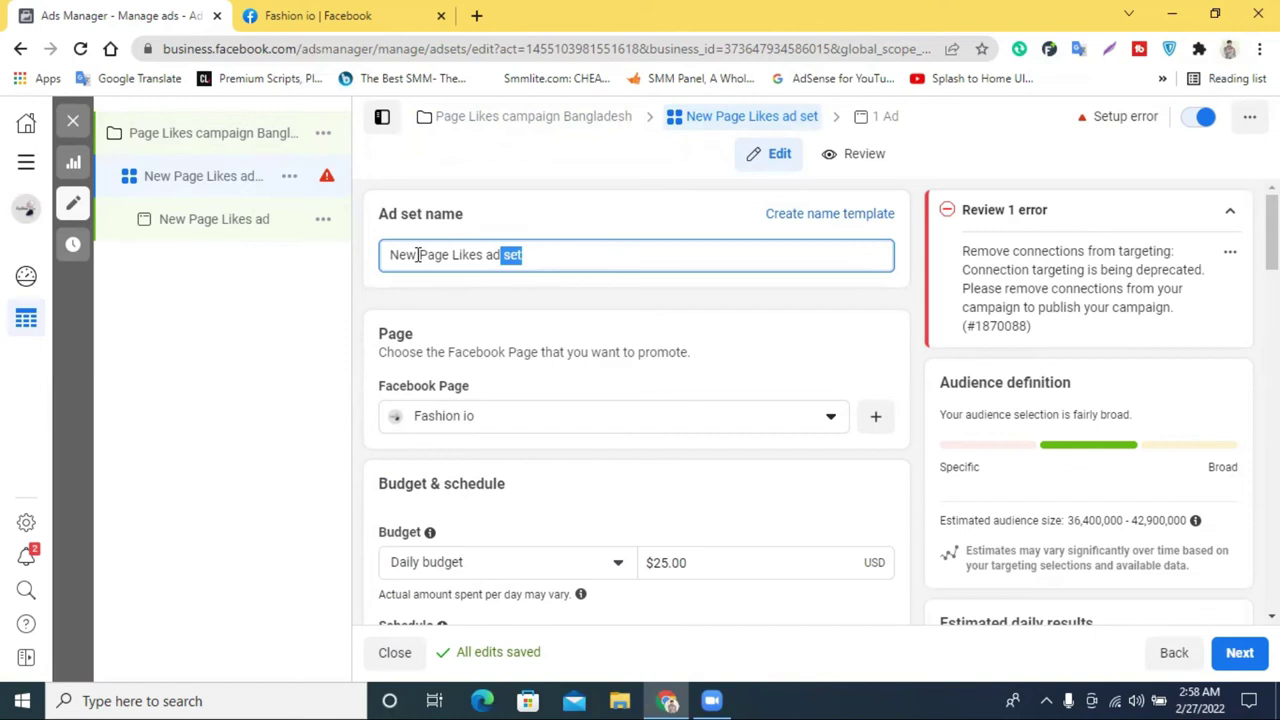
pyautogui.moveTo(417, 255); pyautogui.dragTo(337, 274)
pyautogui.press('BackSpace')
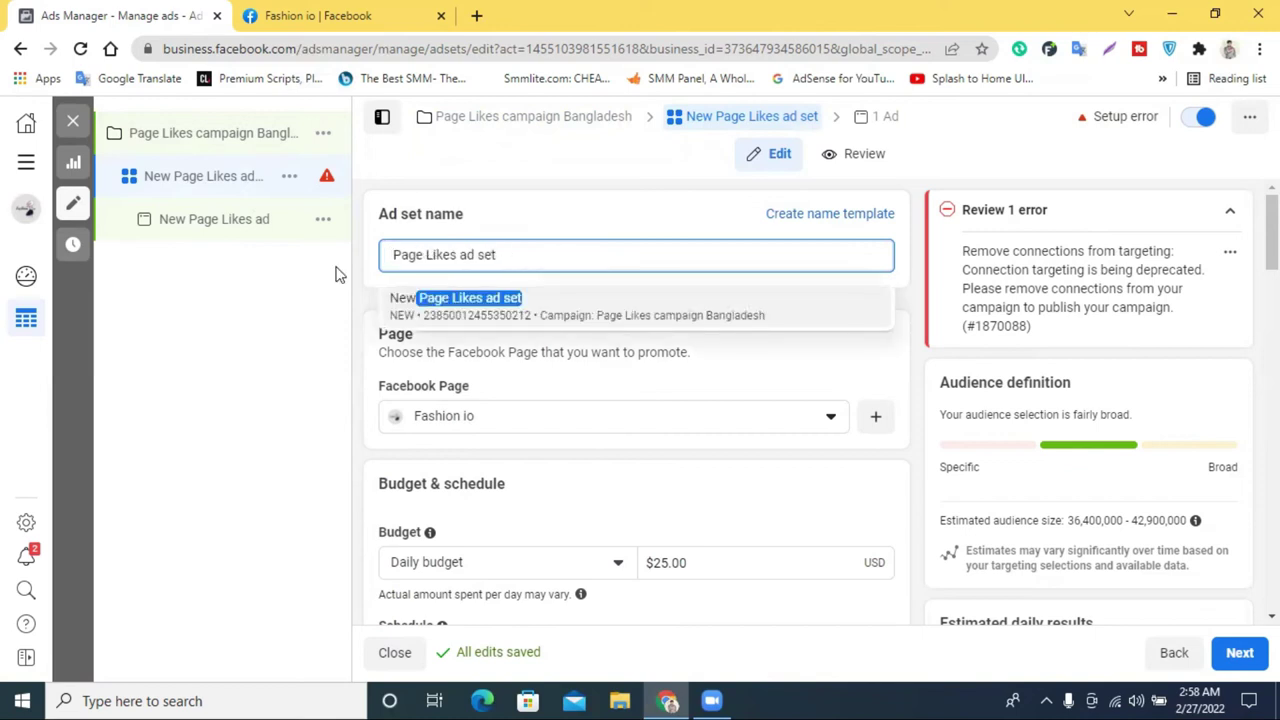
pyautogui.click(536, 272)
pyautogui.click(770, 305)
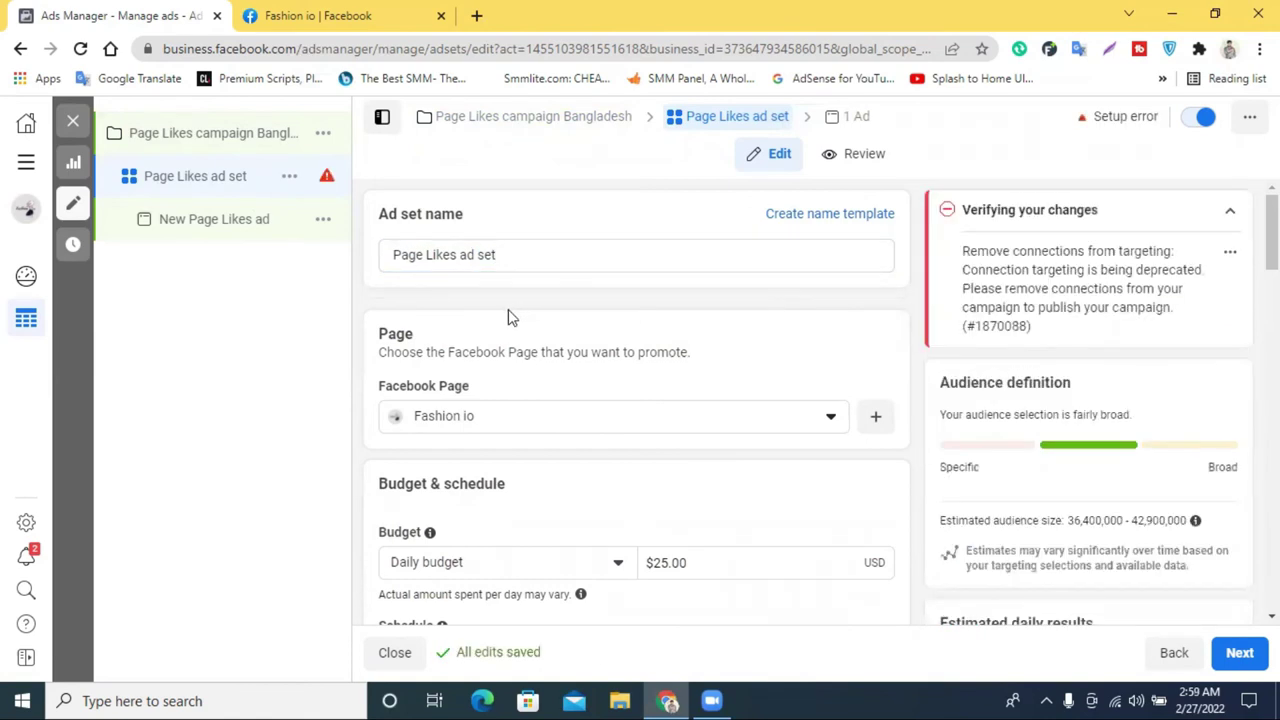
# - Look through the available Facebook Pages and choose Fashion io as the Page to promote in this ad set
pyautogui.doubleClick(398, 336)
pyautogui.click(491, 426)
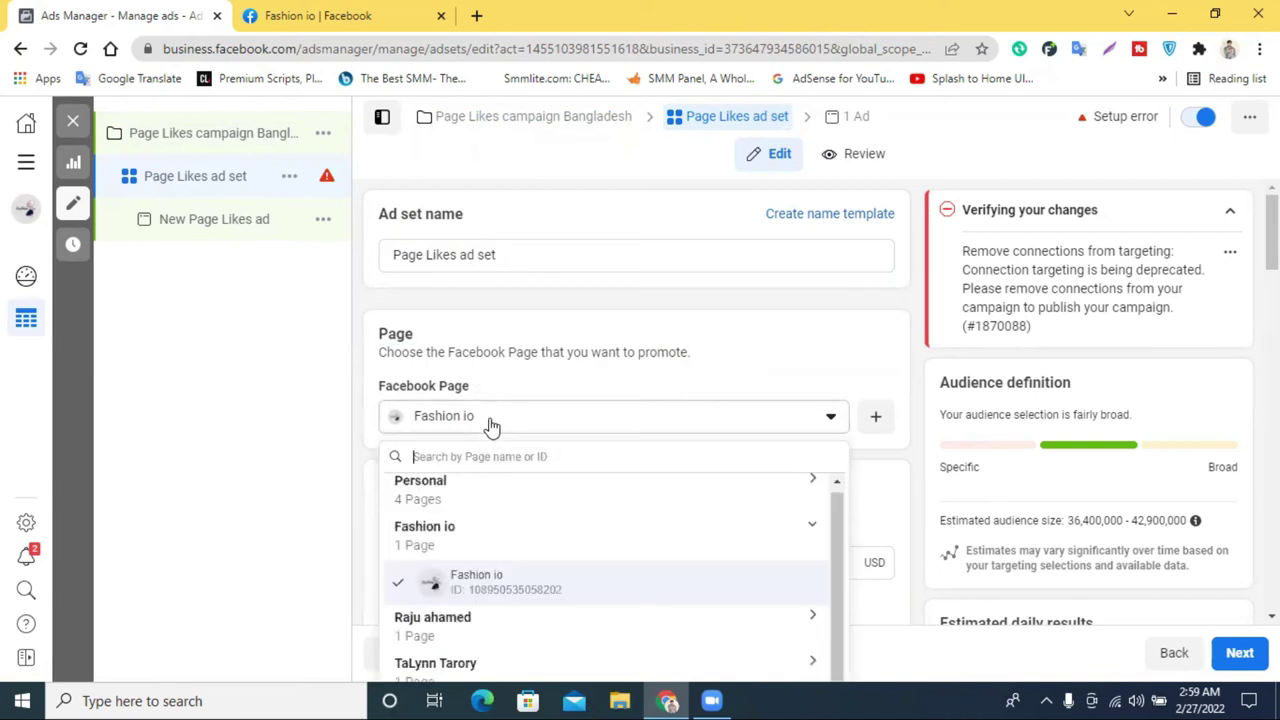
pyautogui.scroll(-2, 694, 429)
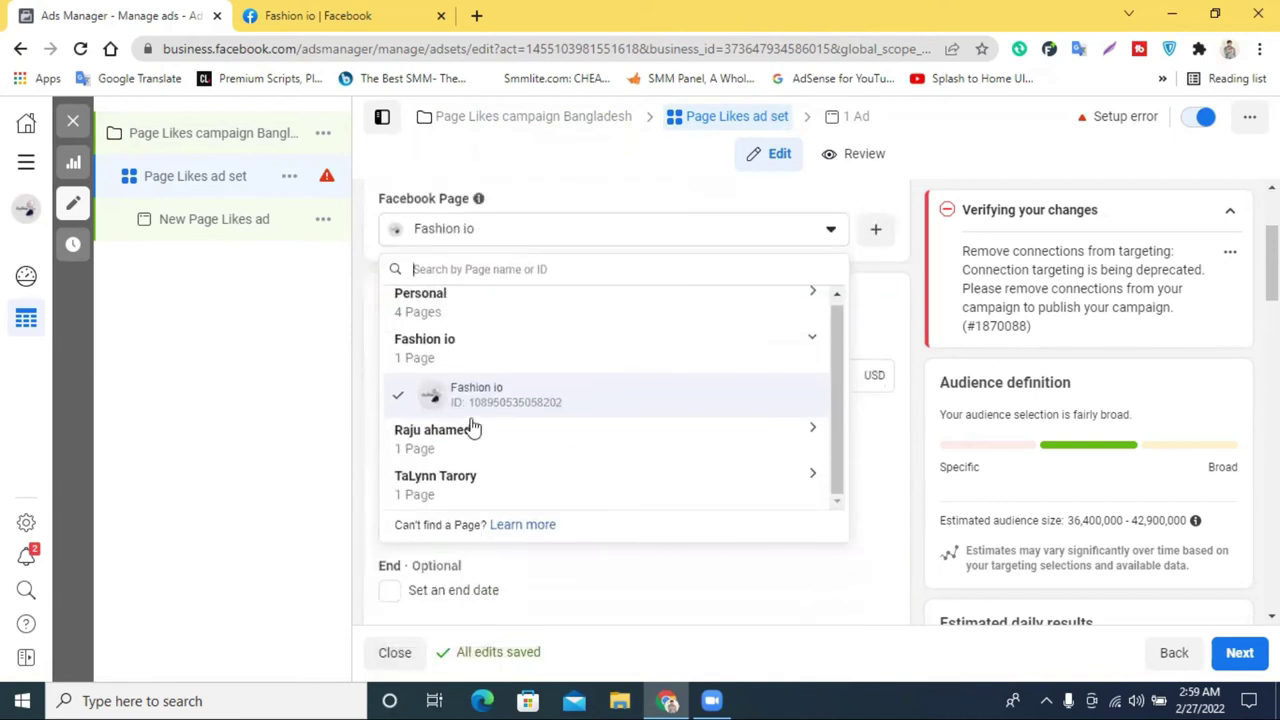
pyautogui.click(525, 400)
pyautogui.scroll(1, 557, 394)
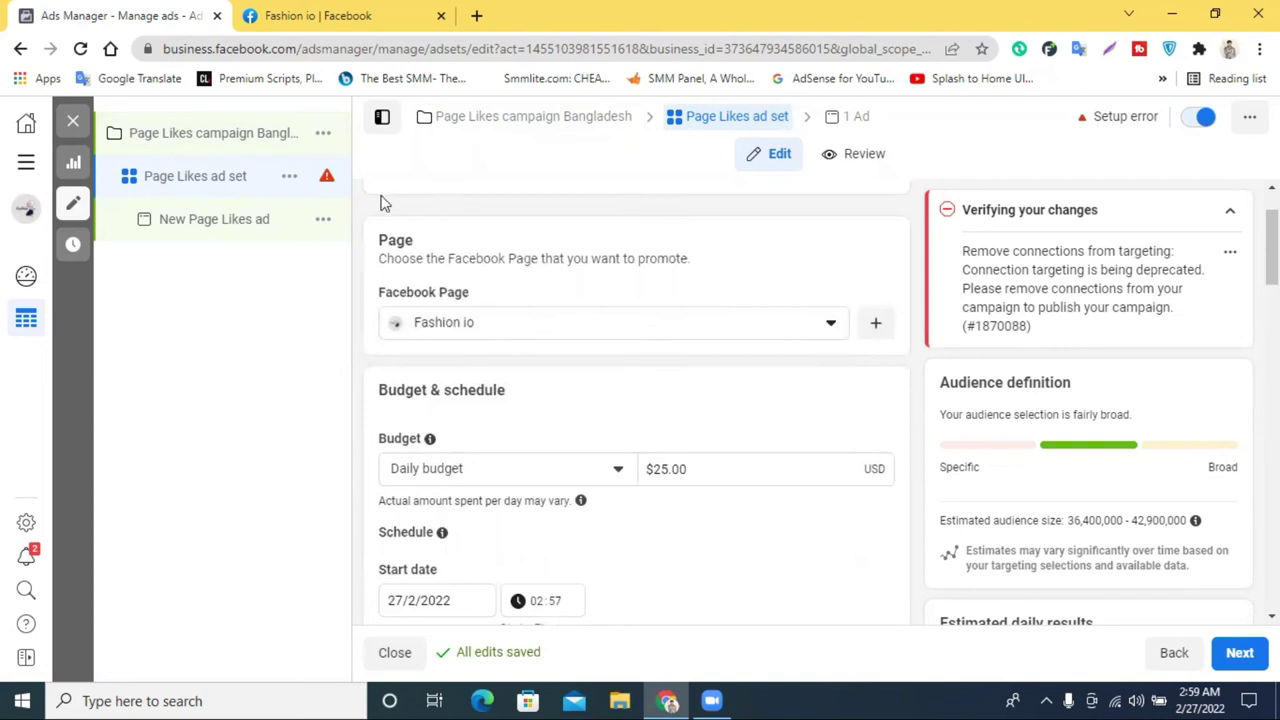
pyautogui.moveTo(327, 181)
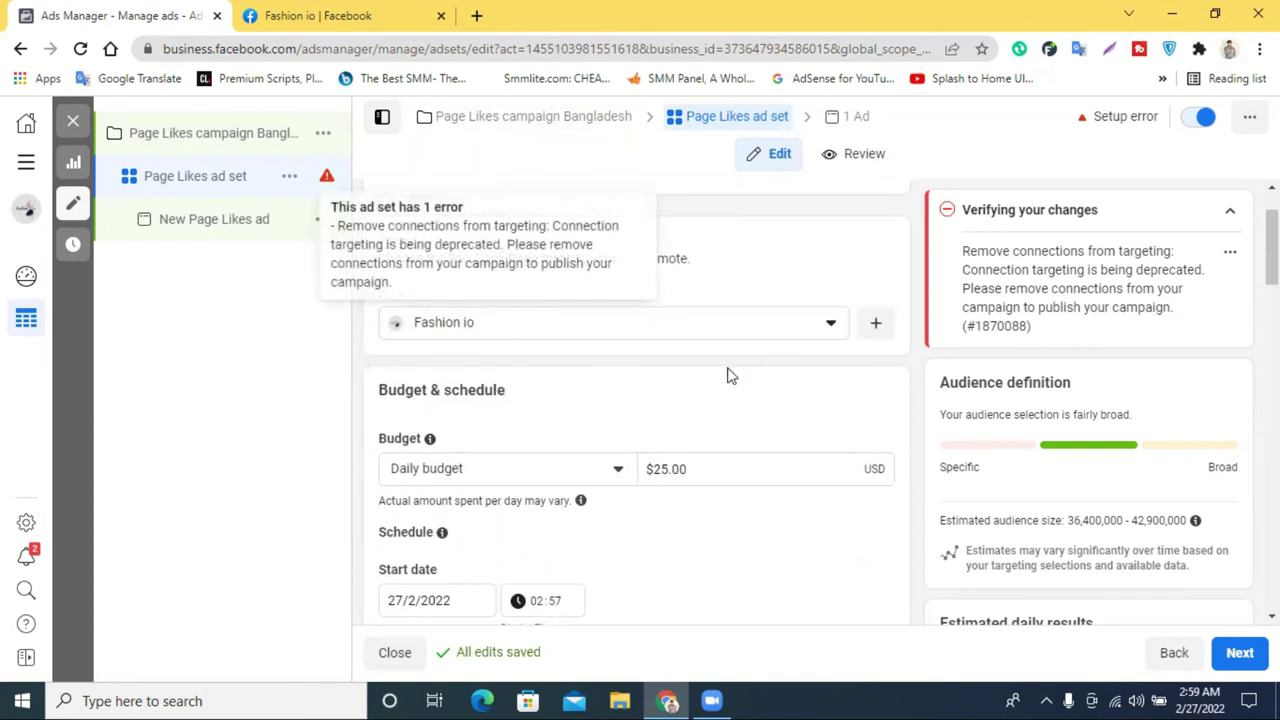
pyautogui.scroll(1, 683, 394)
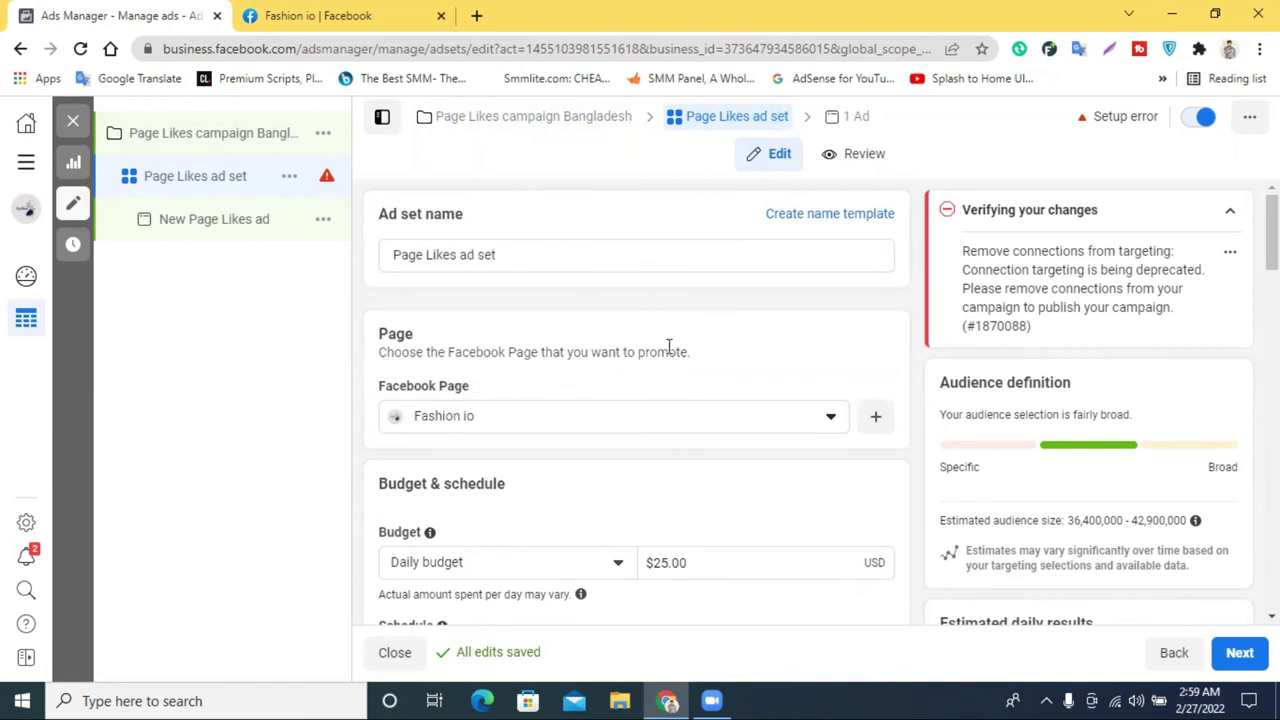
# - Set the ad set's daily budget to $5.00
pyautogui.scroll(-2, 669, 346)
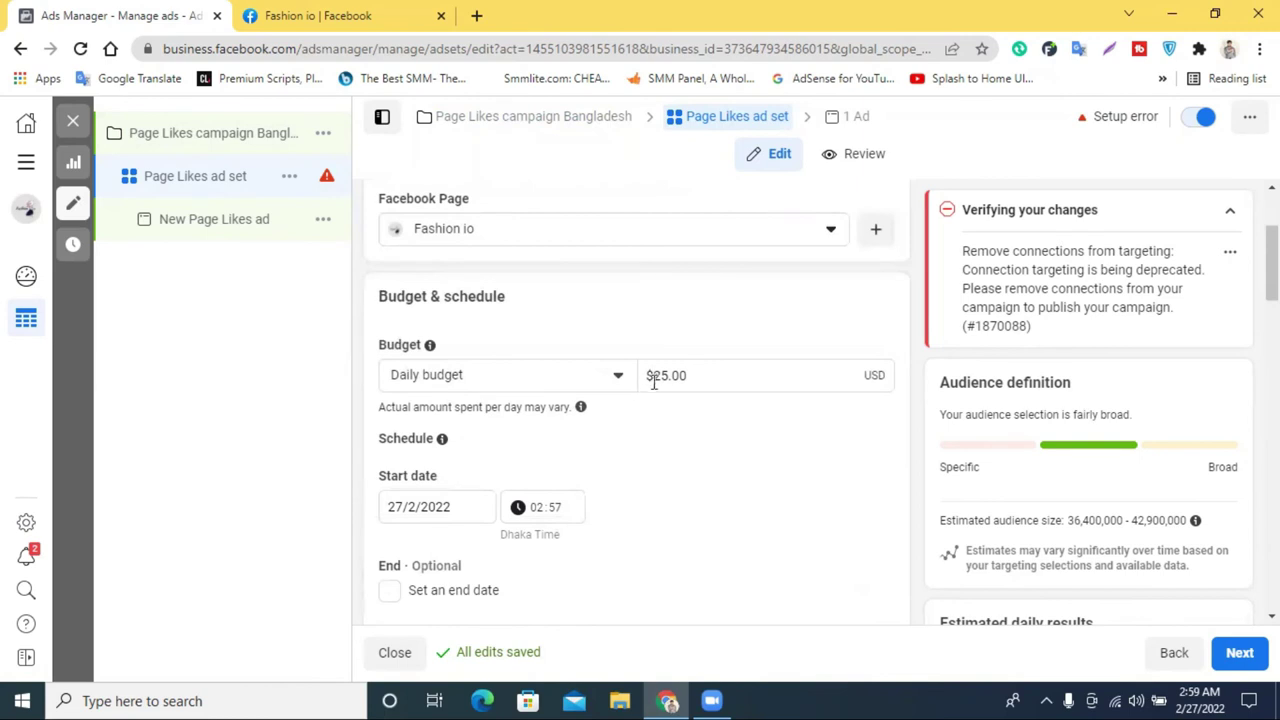
pyautogui.click(655, 376)
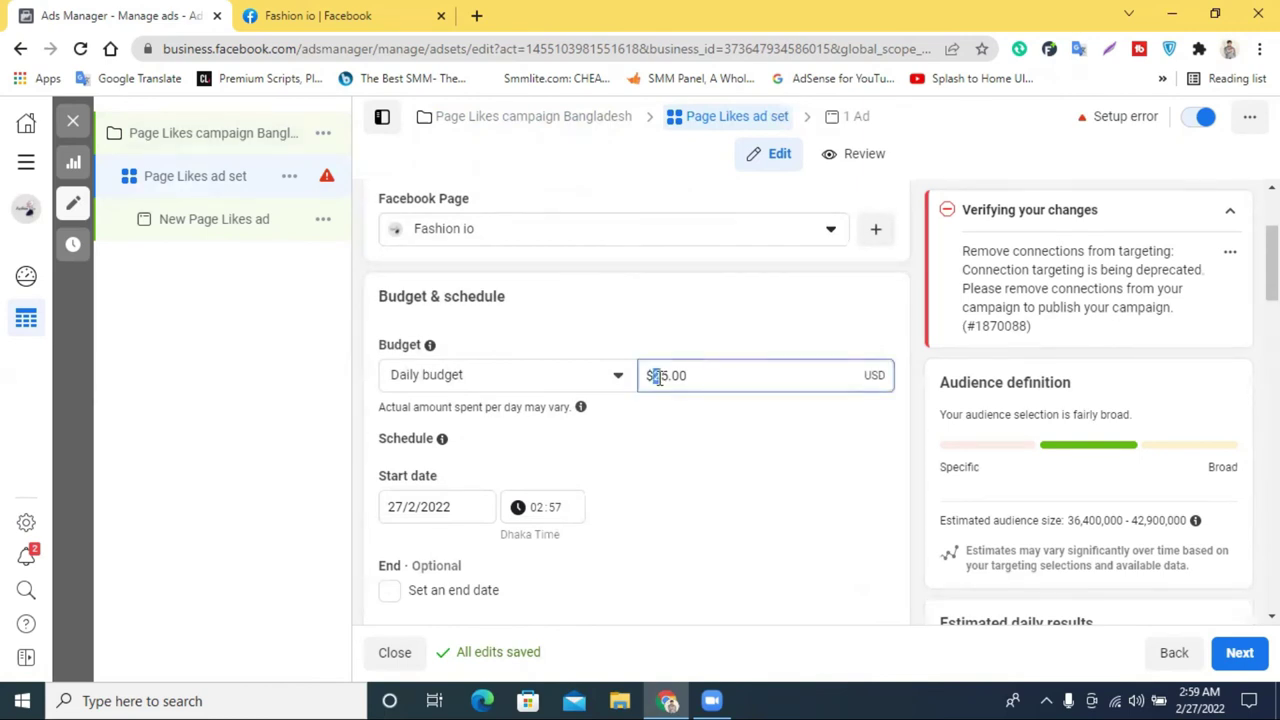
pyautogui.click(755, 452)
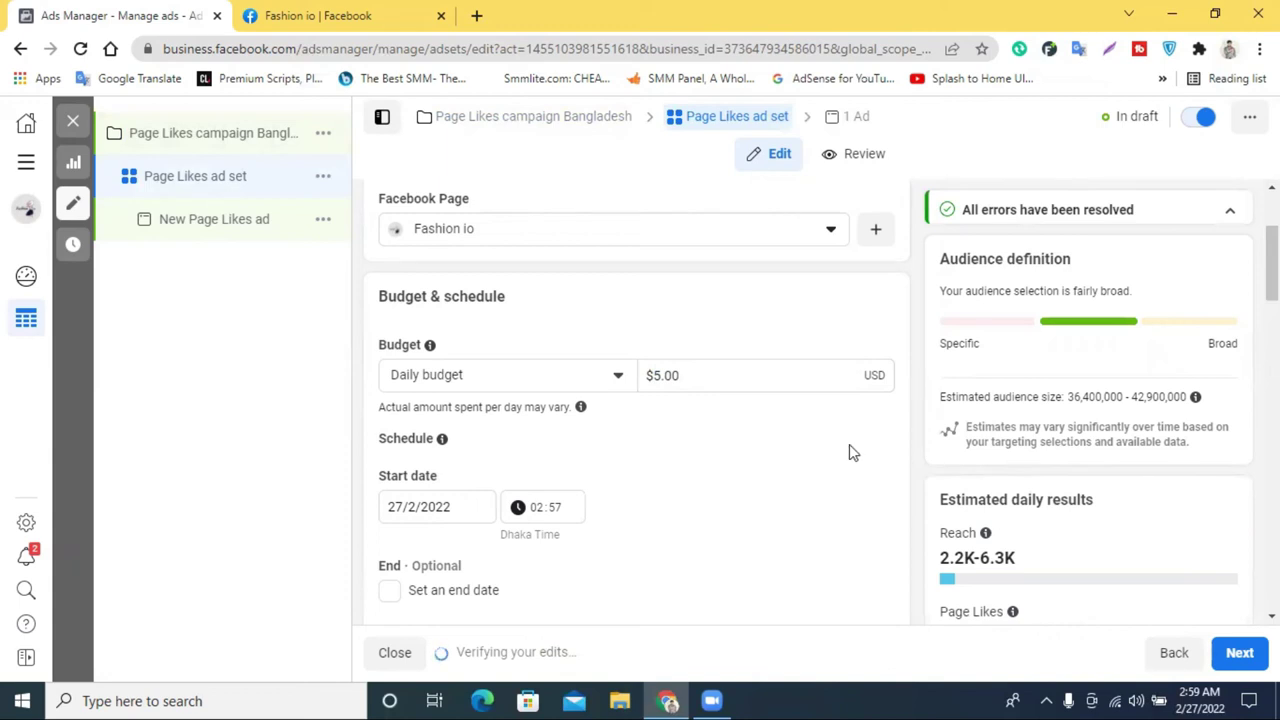
# - Examine the estimated daily reach and Page Likes for the budget, and review the ad set's targeting, placement and delivery settings
pyautogui.scroll(-4, 1135, 422)
pyautogui.scroll(-10, 1135, 510)
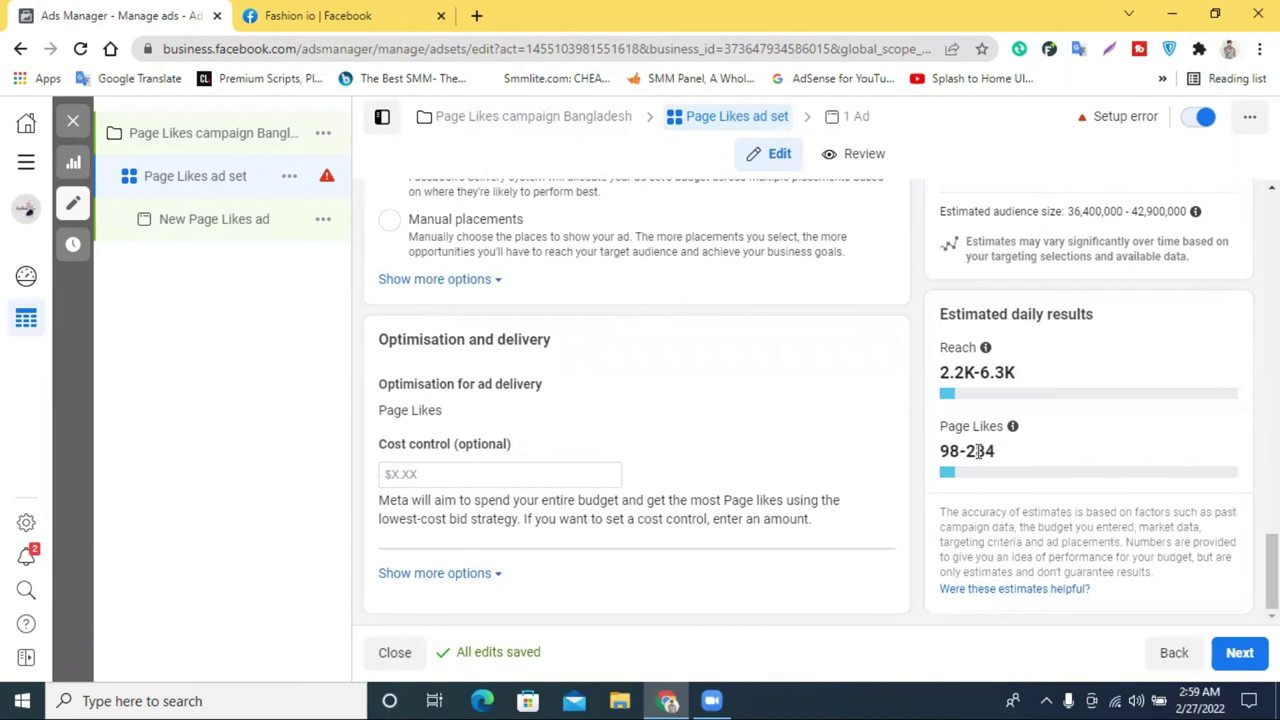
pyautogui.moveTo(966, 450); pyautogui.dragTo(978, 451)
pyautogui.click(986, 450)
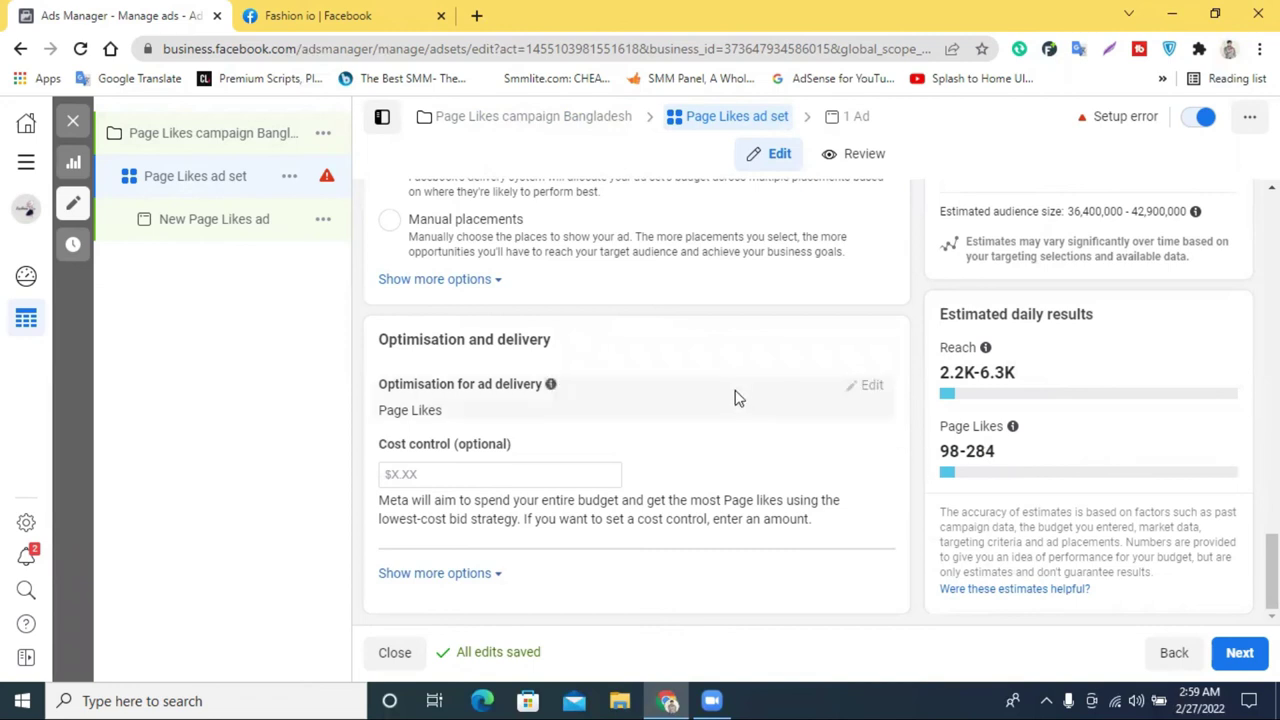
pyautogui.scroll(4, 735, 398)
pyautogui.scroll(-3, 1100, 470)
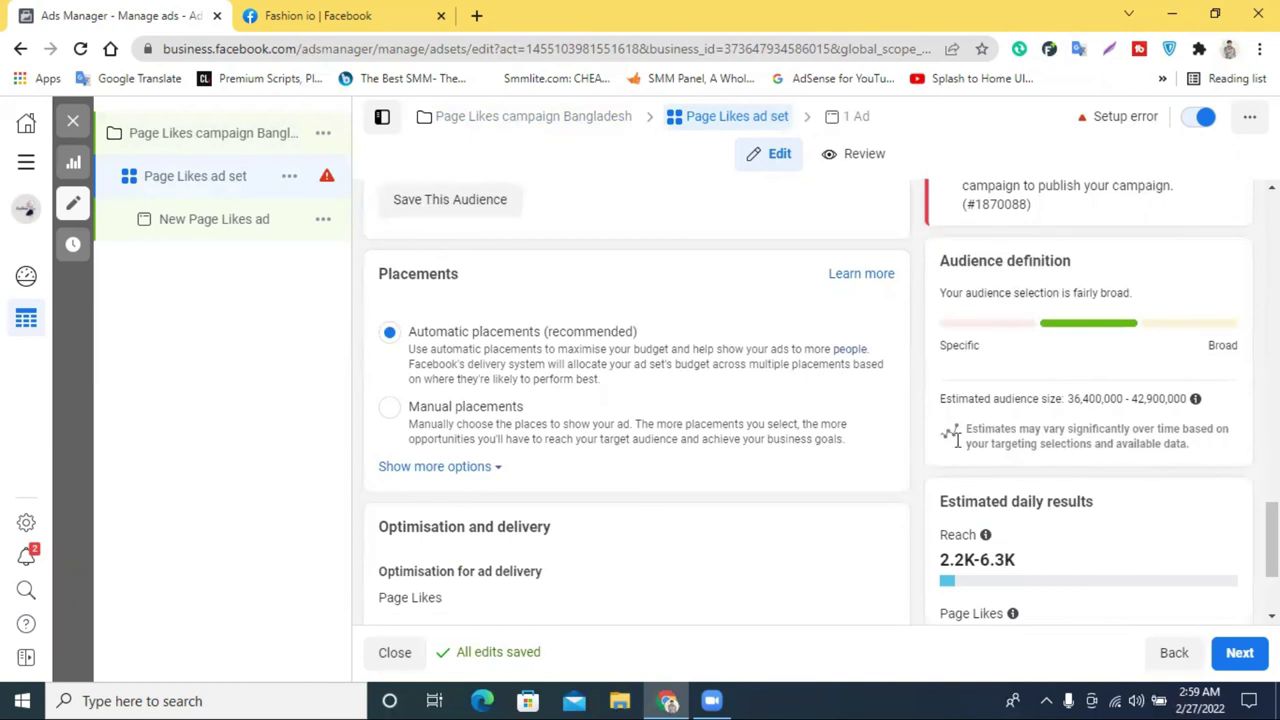
pyautogui.scroll(7, 800, 437)
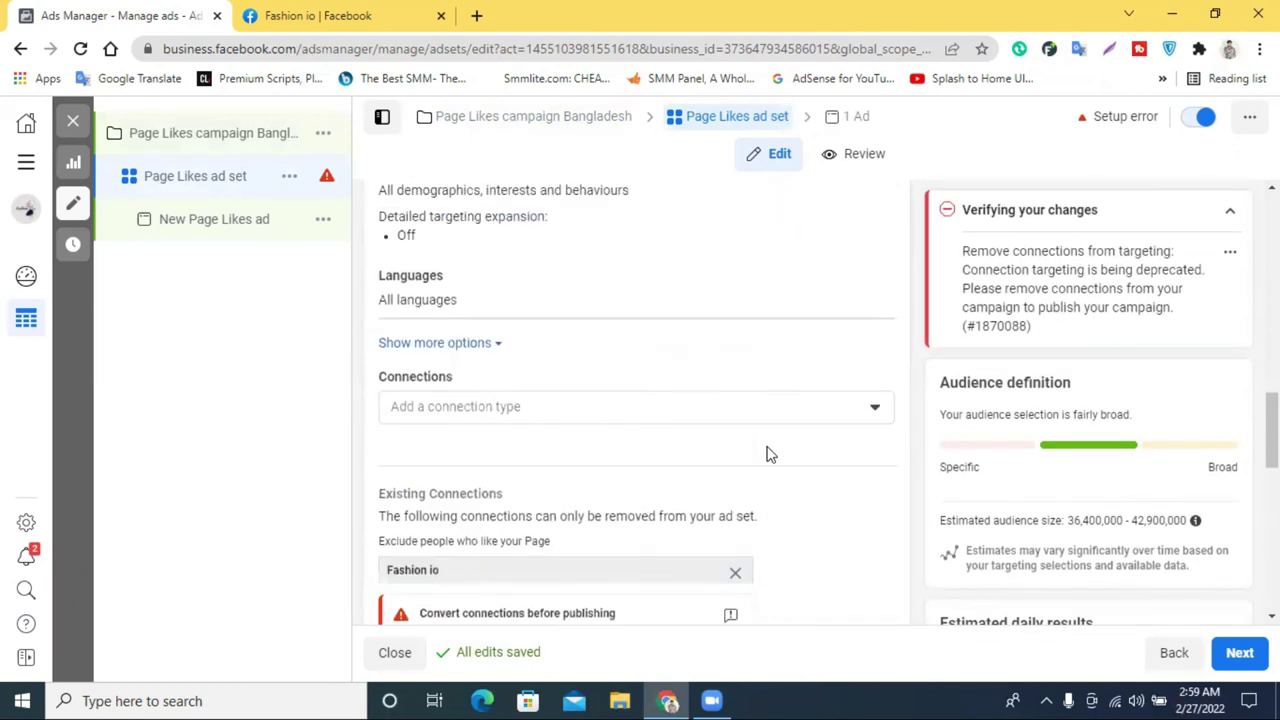
pyautogui.scroll(6, 767, 453)
pyautogui.scroll(5, 767, 453)
pyautogui.scroll(-3, 766, 449)
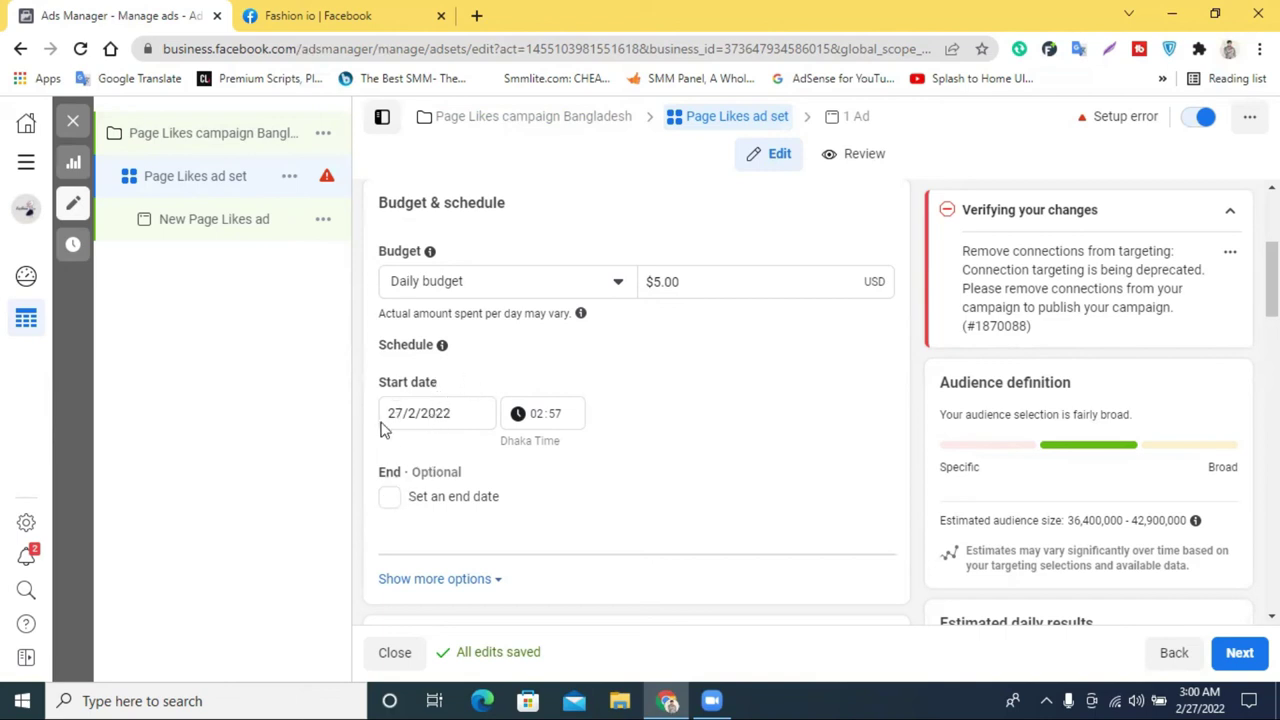
# - Check the schedule's start date and time, and switch the optional end date on and off again
pyautogui.doubleClick(403, 388)
pyautogui.click(702, 410)
pyautogui.click(560, 421)
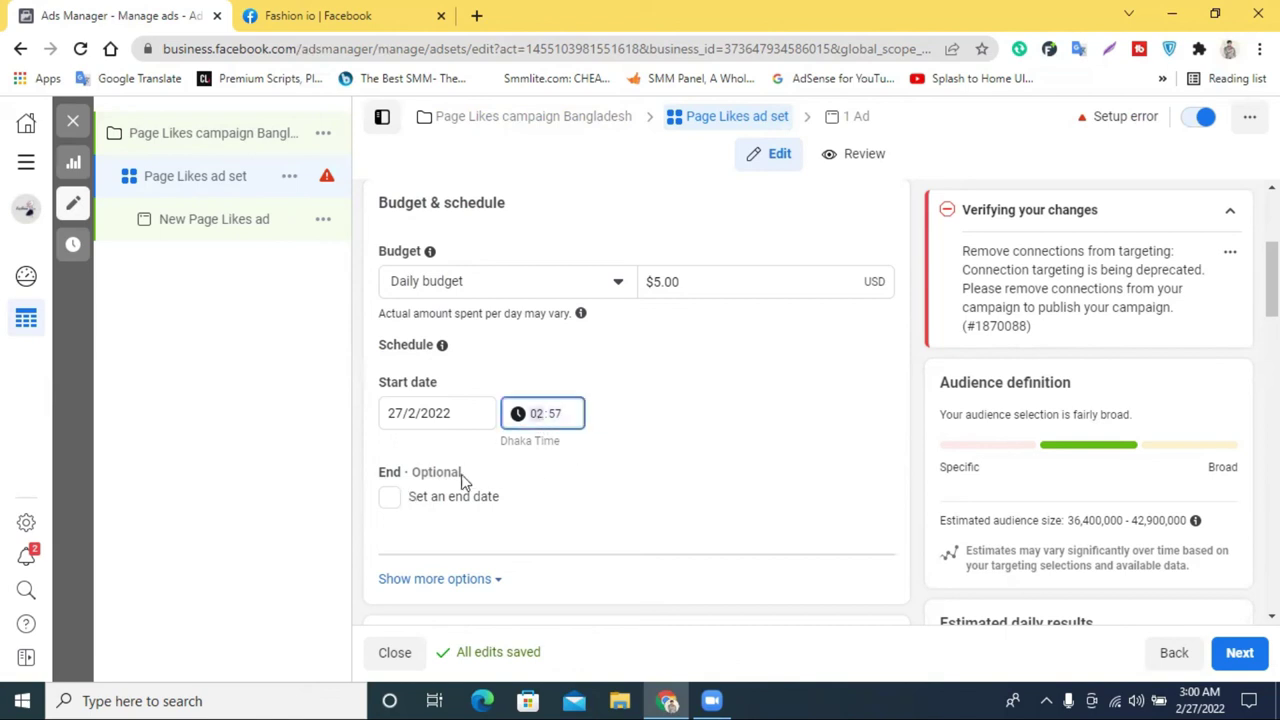
pyautogui.click(389, 500)
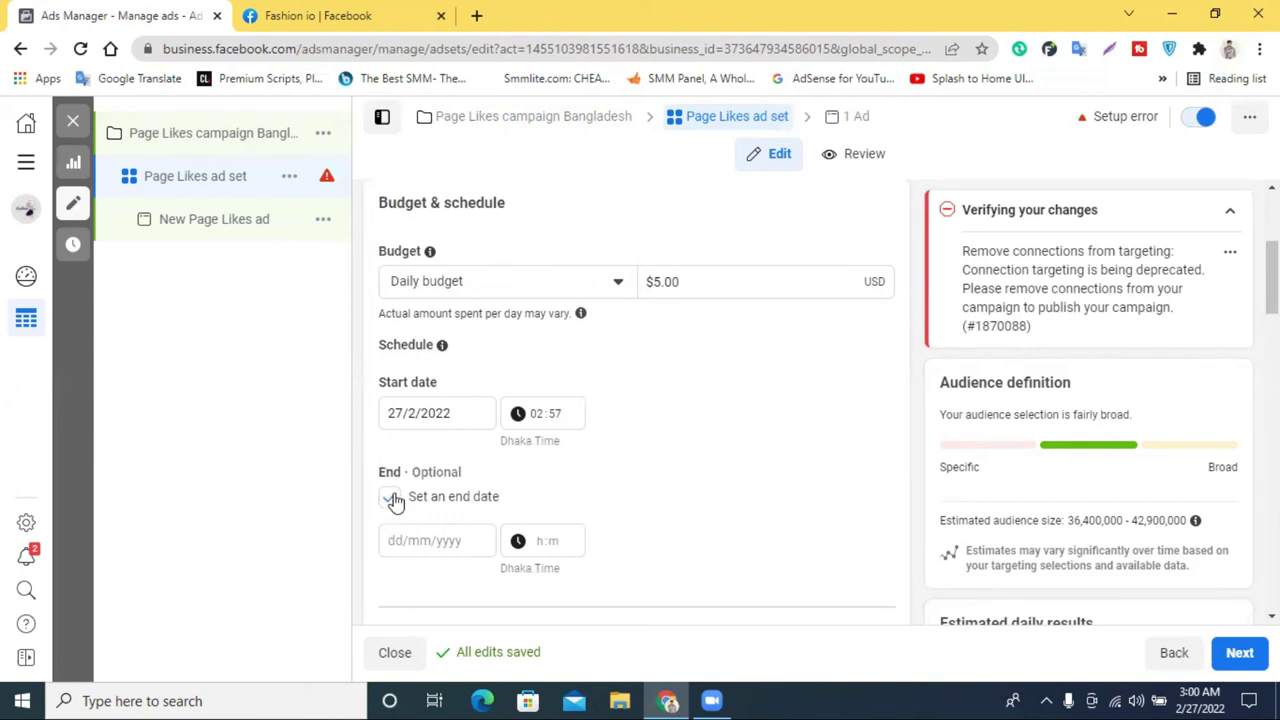
pyautogui.click(391, 498)
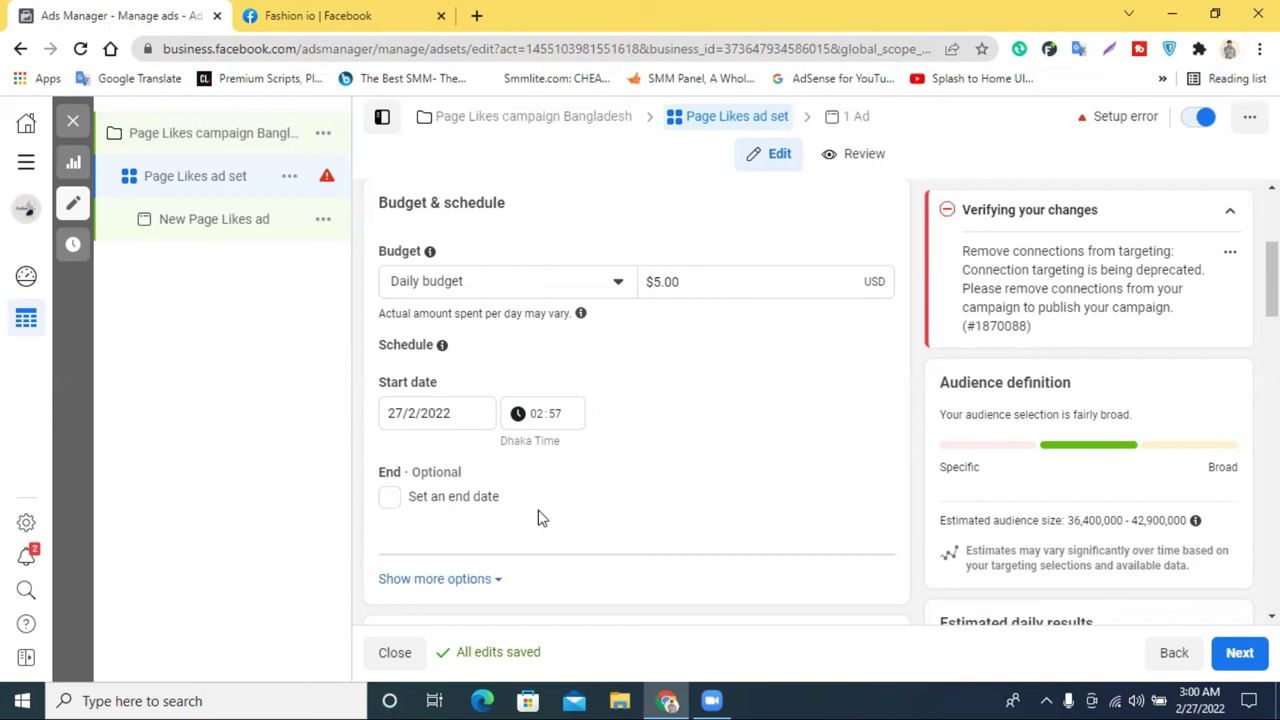
# - Try an end date of 1/3/2022 for the ad set and turn the end date option back off
pyautogui.scroll(-1, 505, 484)
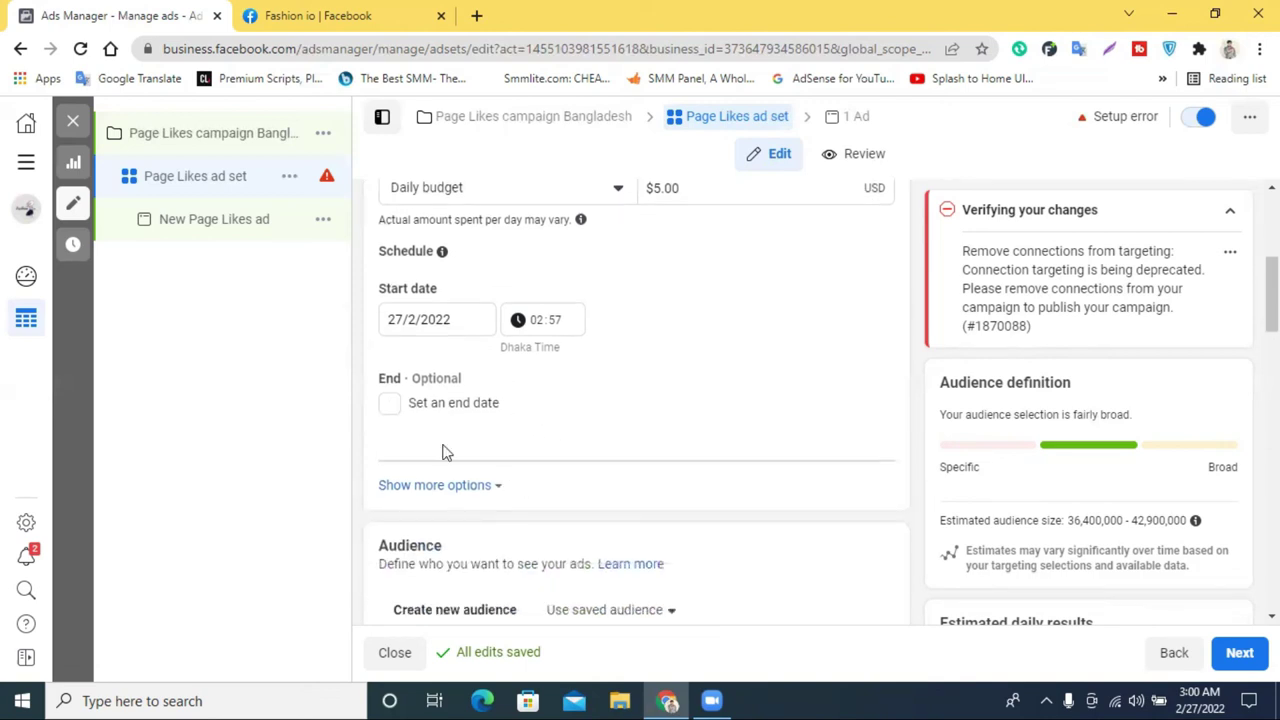
pyautogui.click(396, 408)
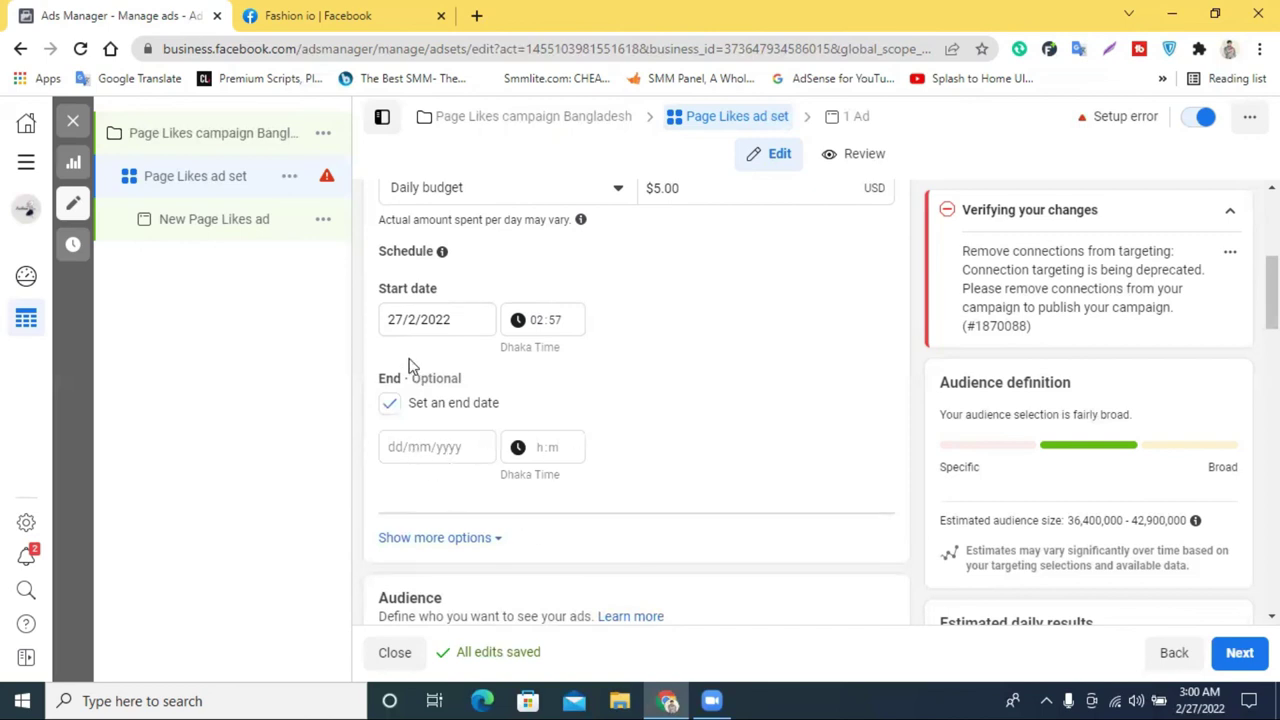
pyautogui.click(420, 452)
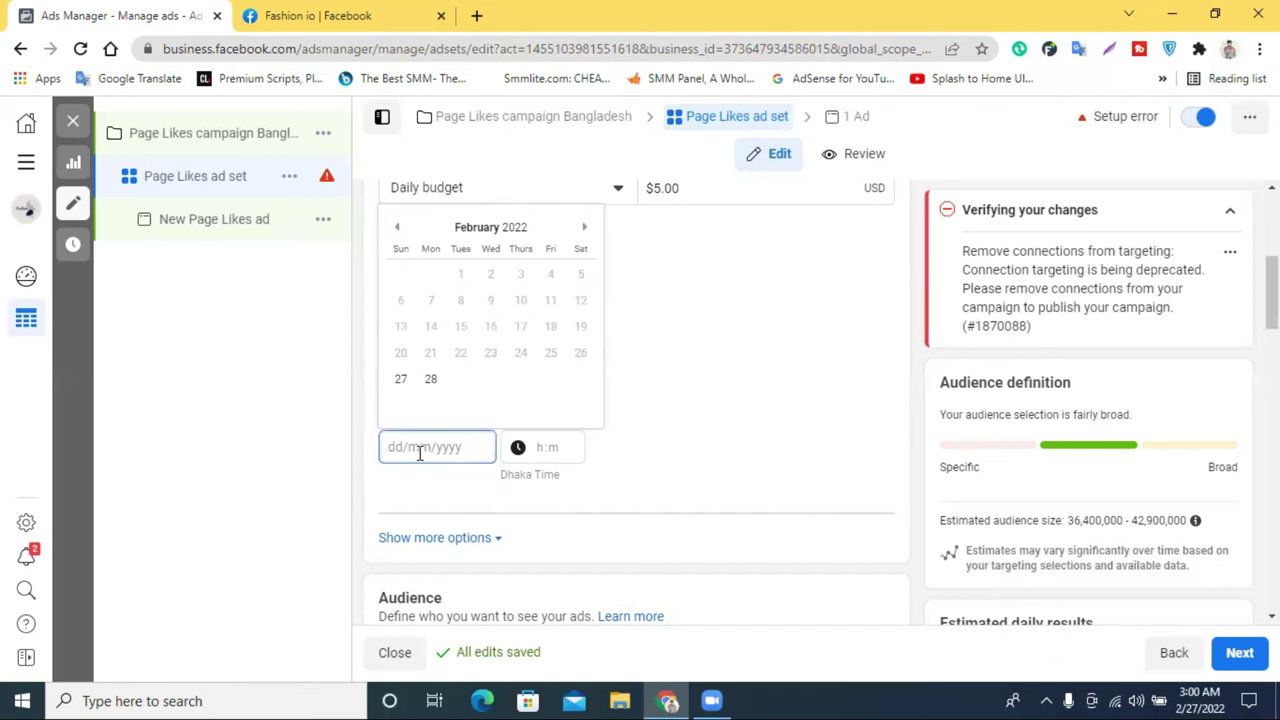
pyautogui.click(584, 229)
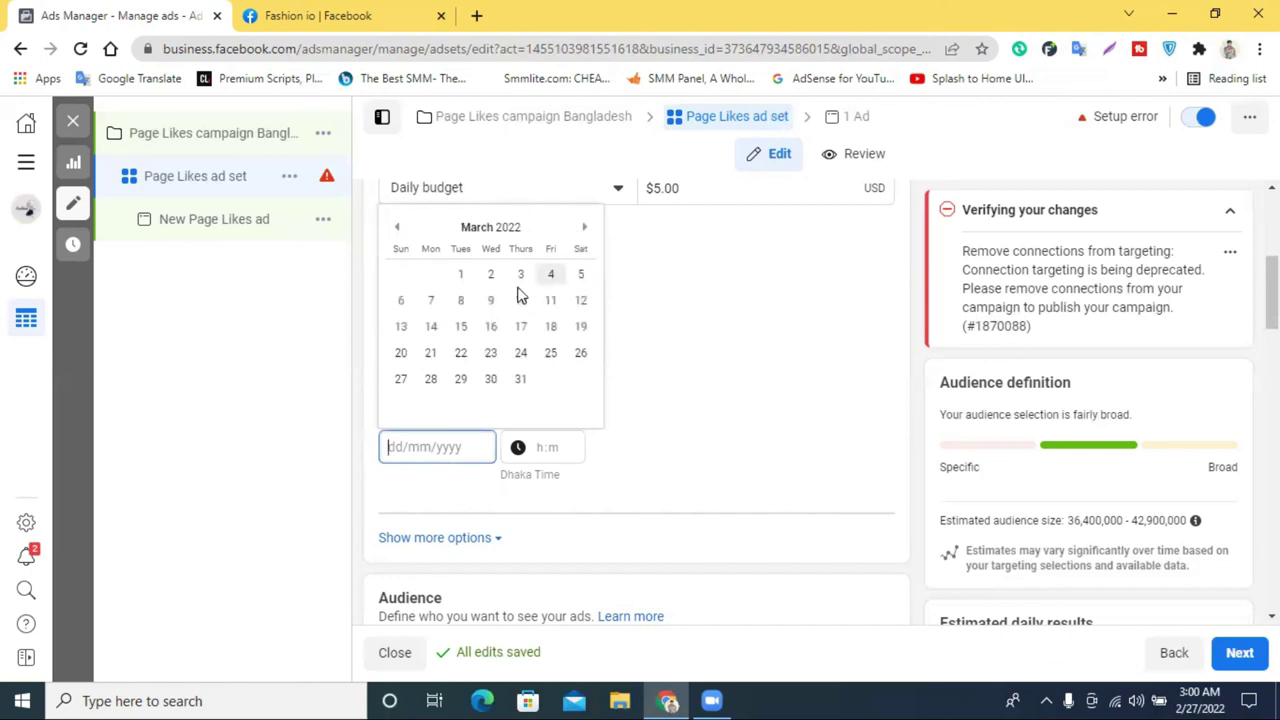
pyautogui.click(461, 275)
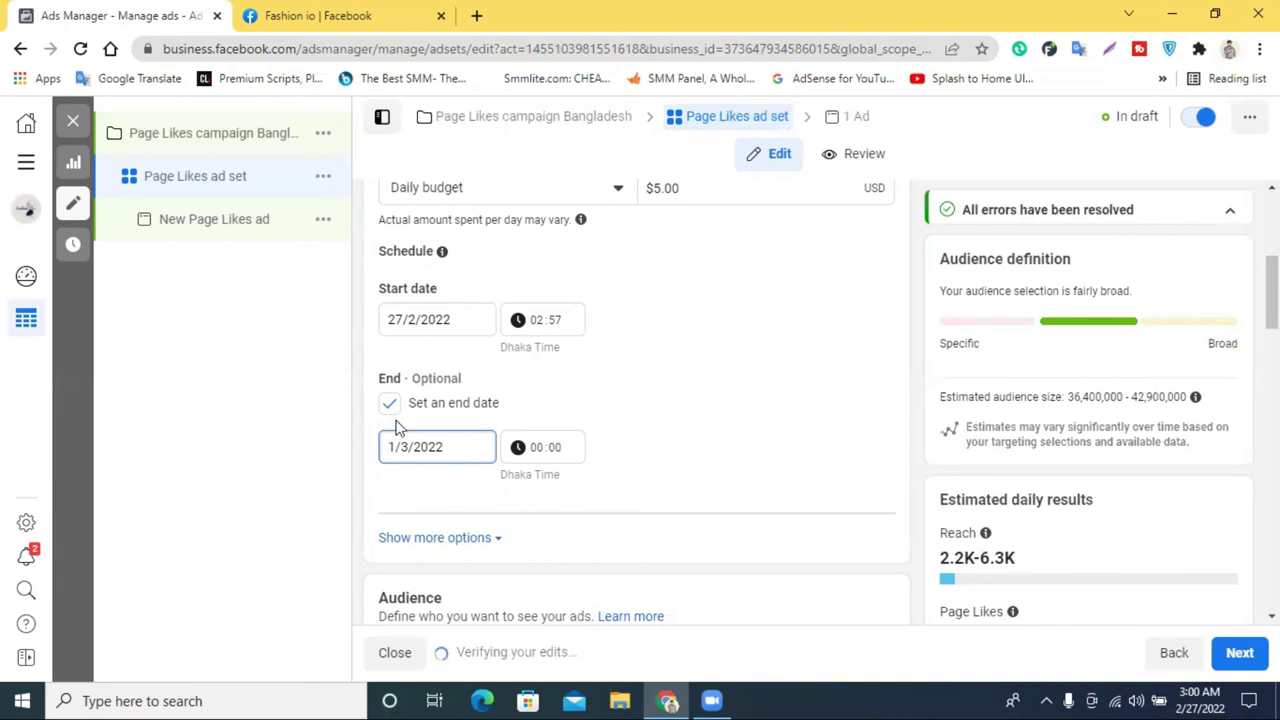
pyautogui.click(434, 408)
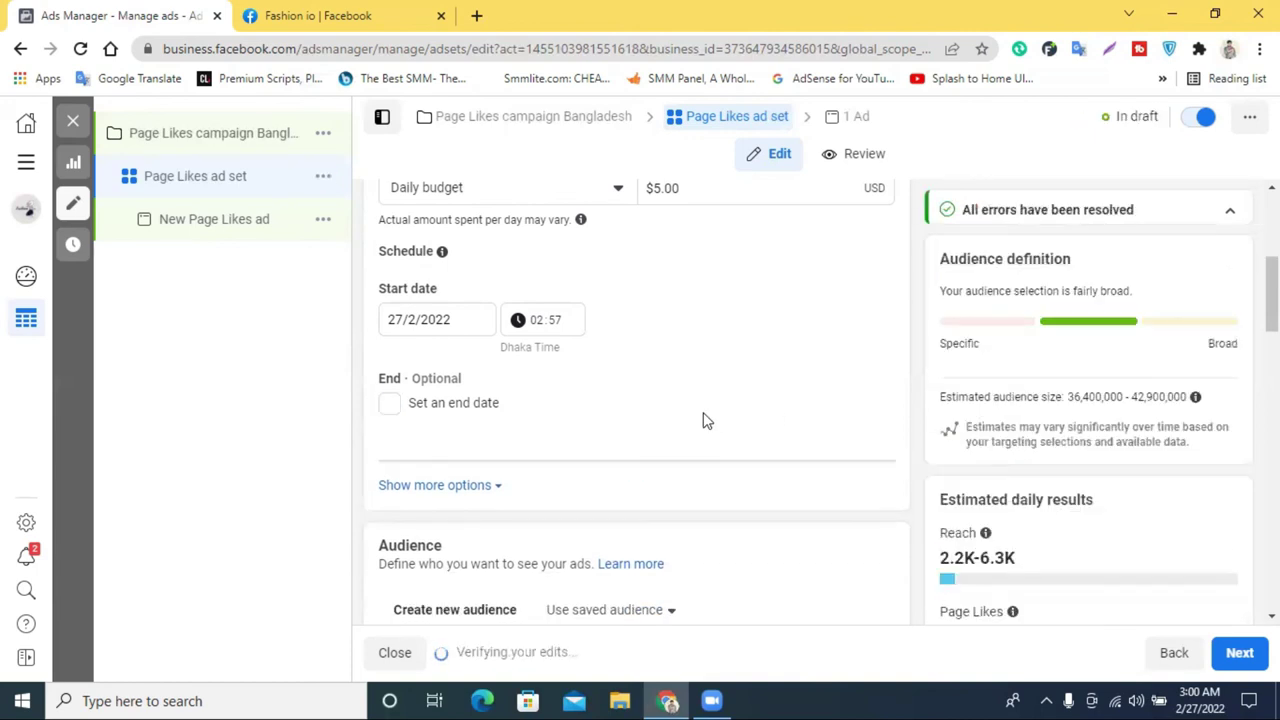
pyautogui.scroll(-3, 700, 421)
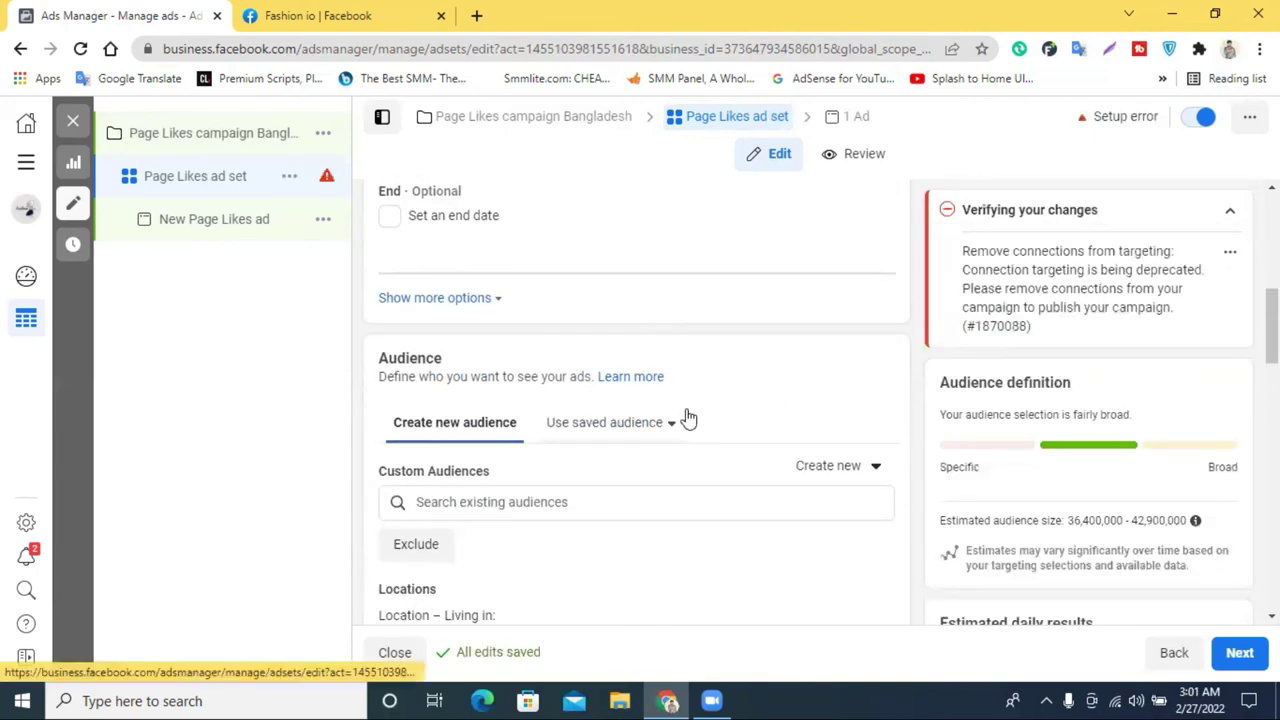